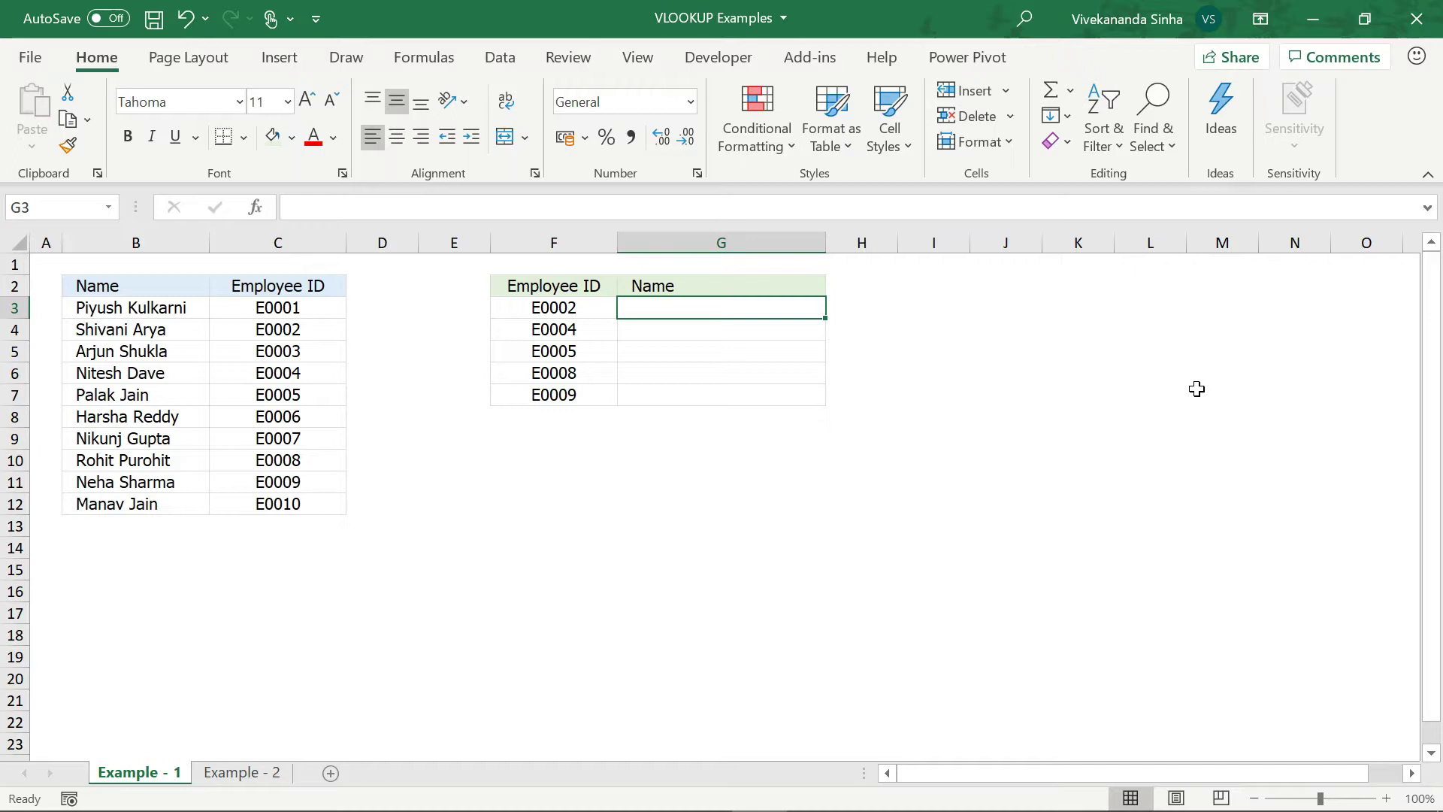
# Examine the Name and Employee ID columns of the source table and the Employee ID list in the lookup table.
pyautogui.moveTo(165, 292); pyautogui.dragTo(150, 504)
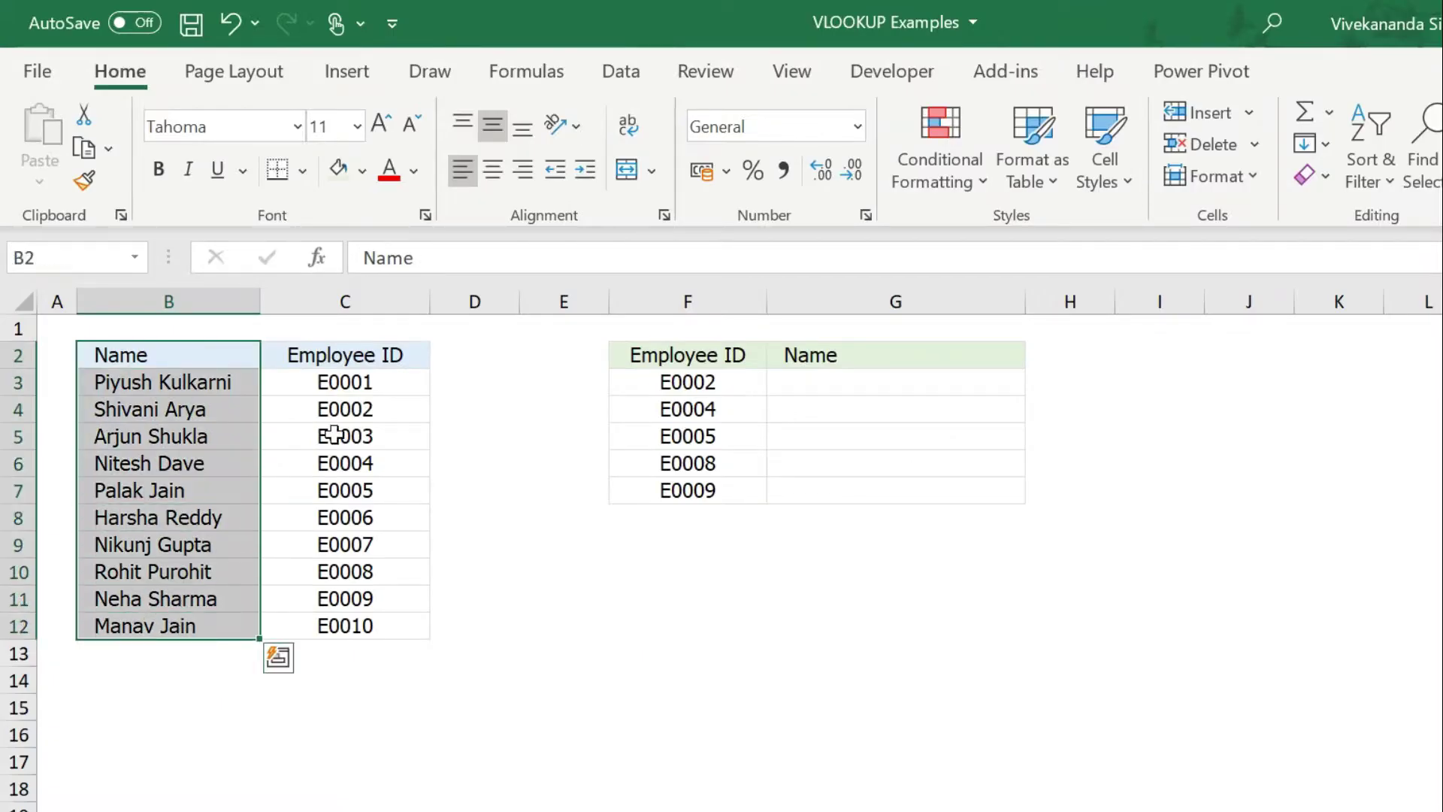
pyautogui.moveTo(380, 353); pyautogui.dragTo(337, 618)
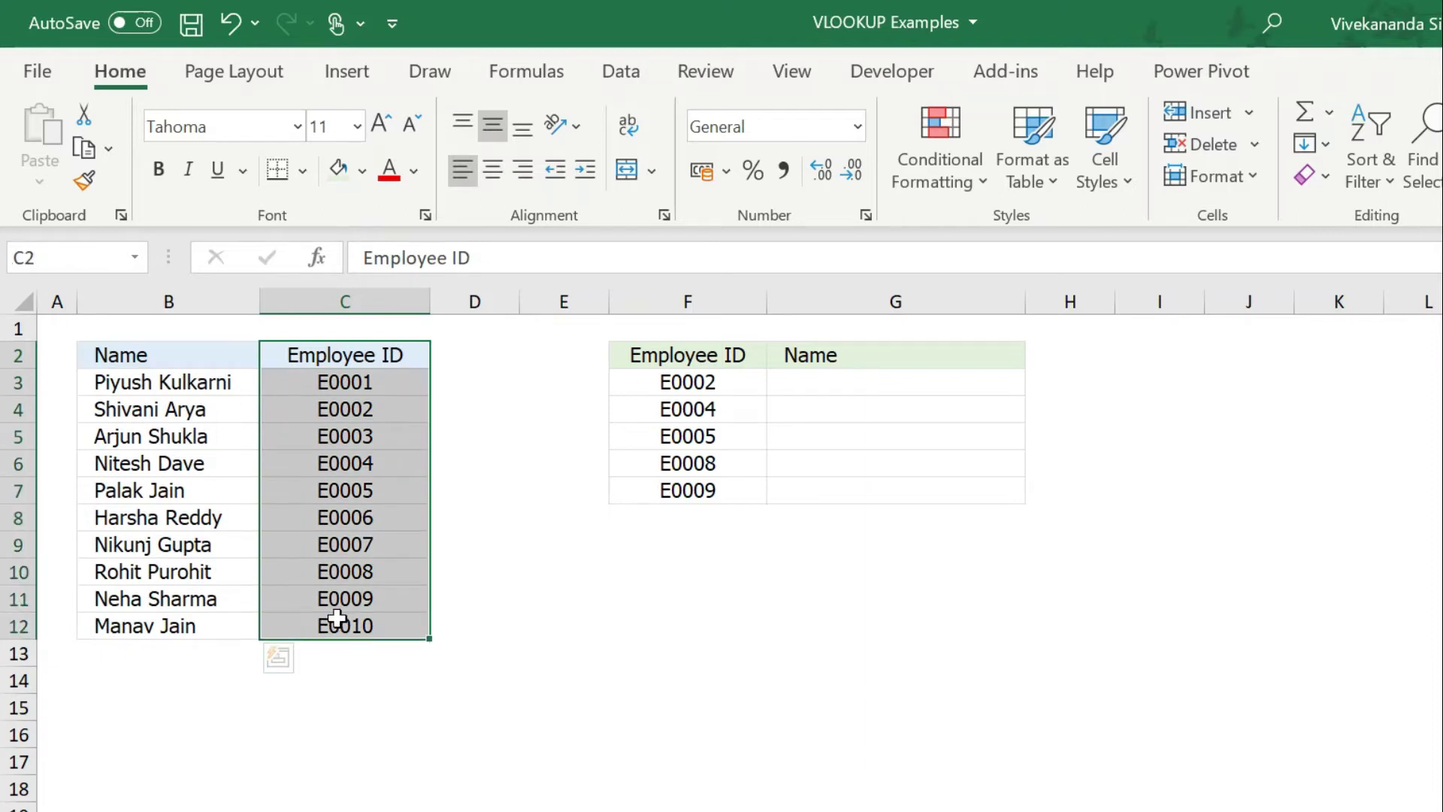
pyautogui.moveTo(328, 362); pyautogui.dragTo(323, 624)
pyautogui.click(198, 362)
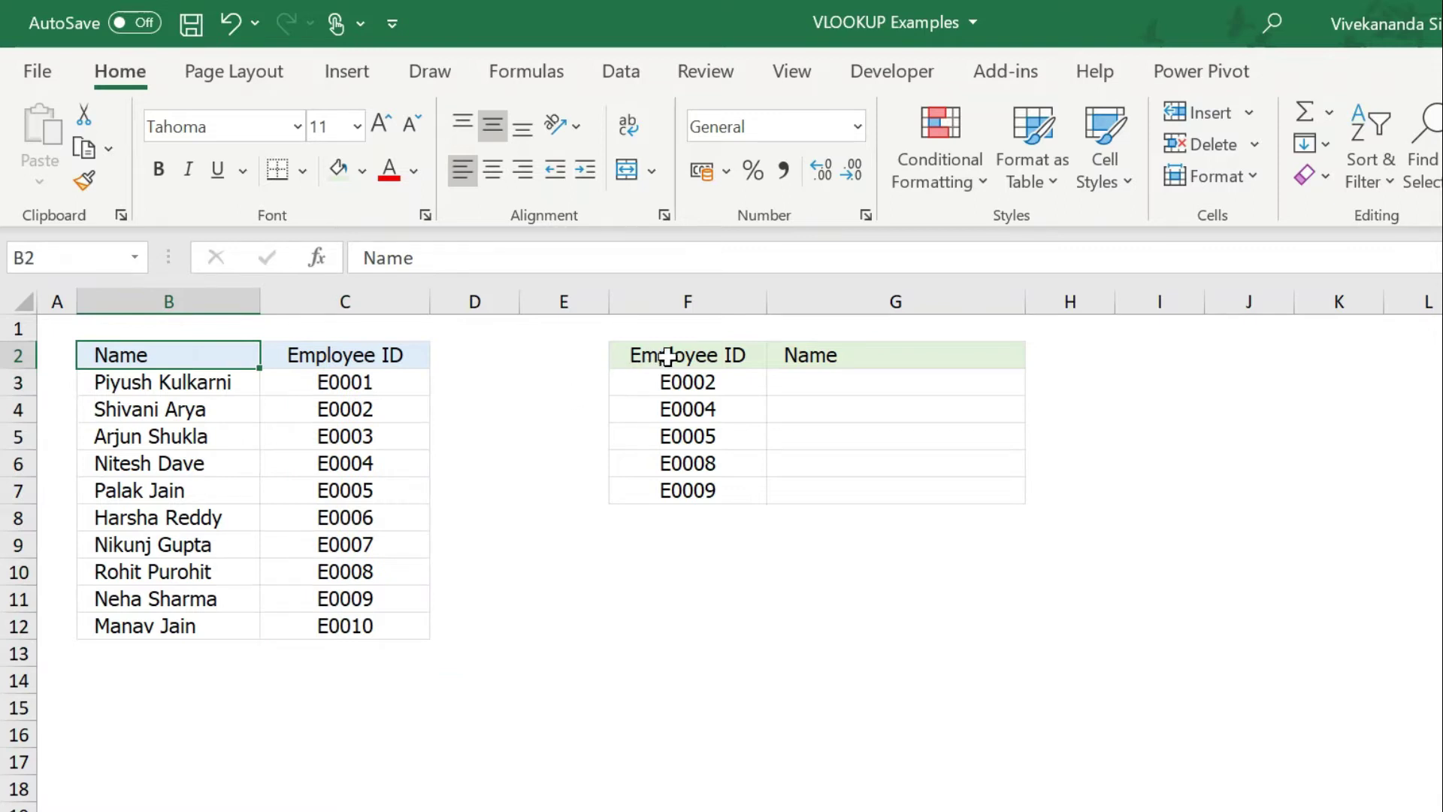
pyautogui.moveTo(667, 355); pyautogui.dragTo(685, 485)
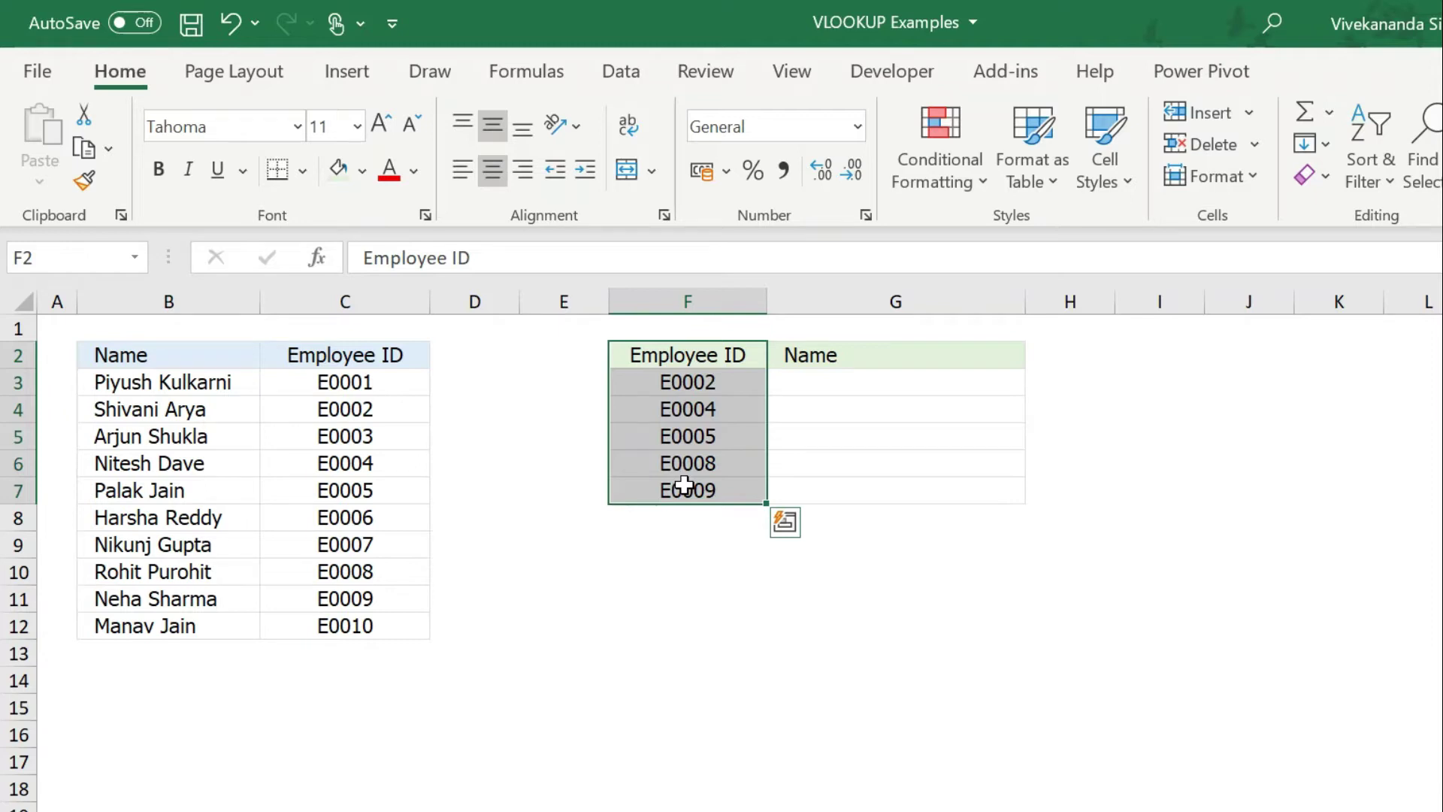
pyautogui.click(742, 381)
# Start a VLOOKUP formula in cell G3 with F3 as the lookup value.
pyautogui.click(818, 381)
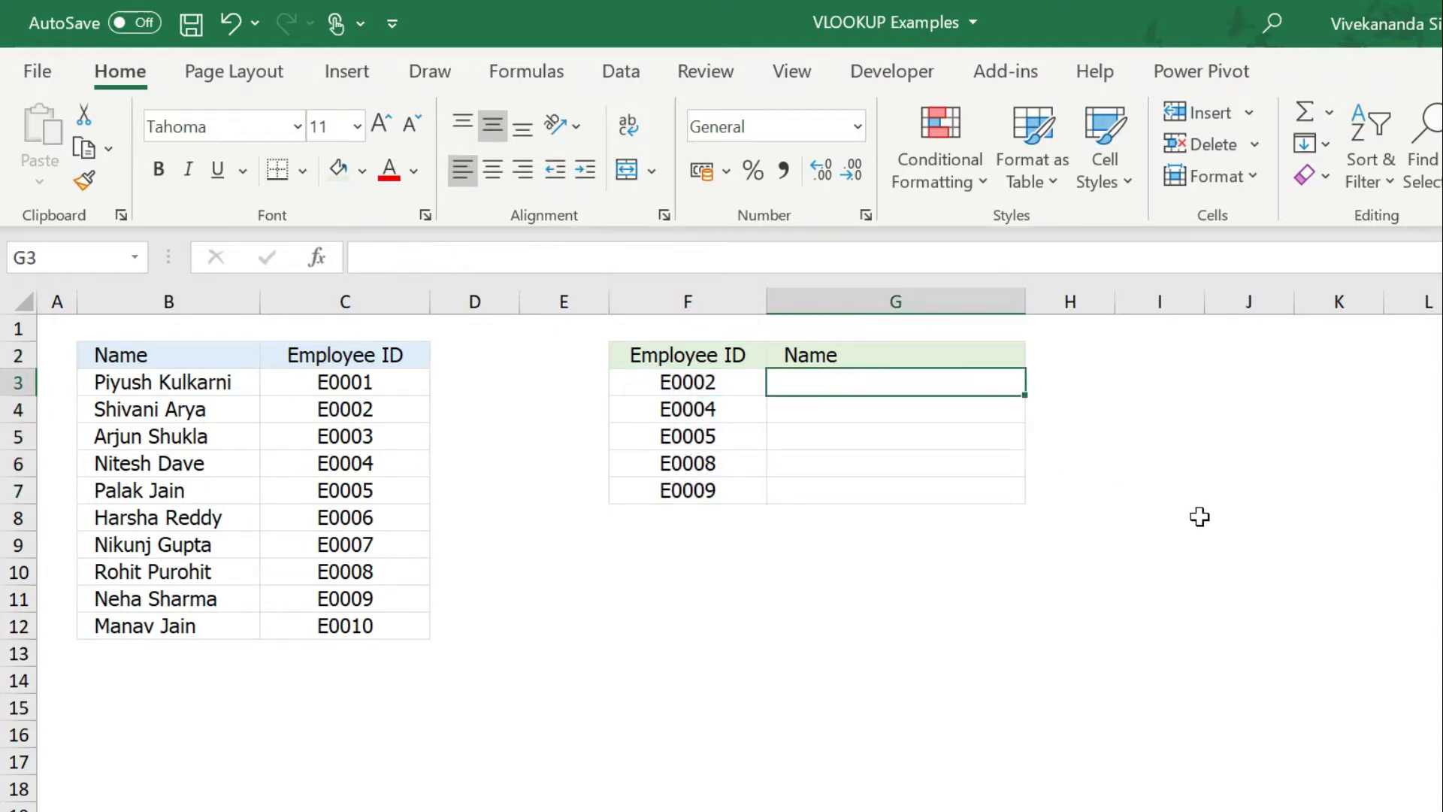
pyautogui.write('=vlo')
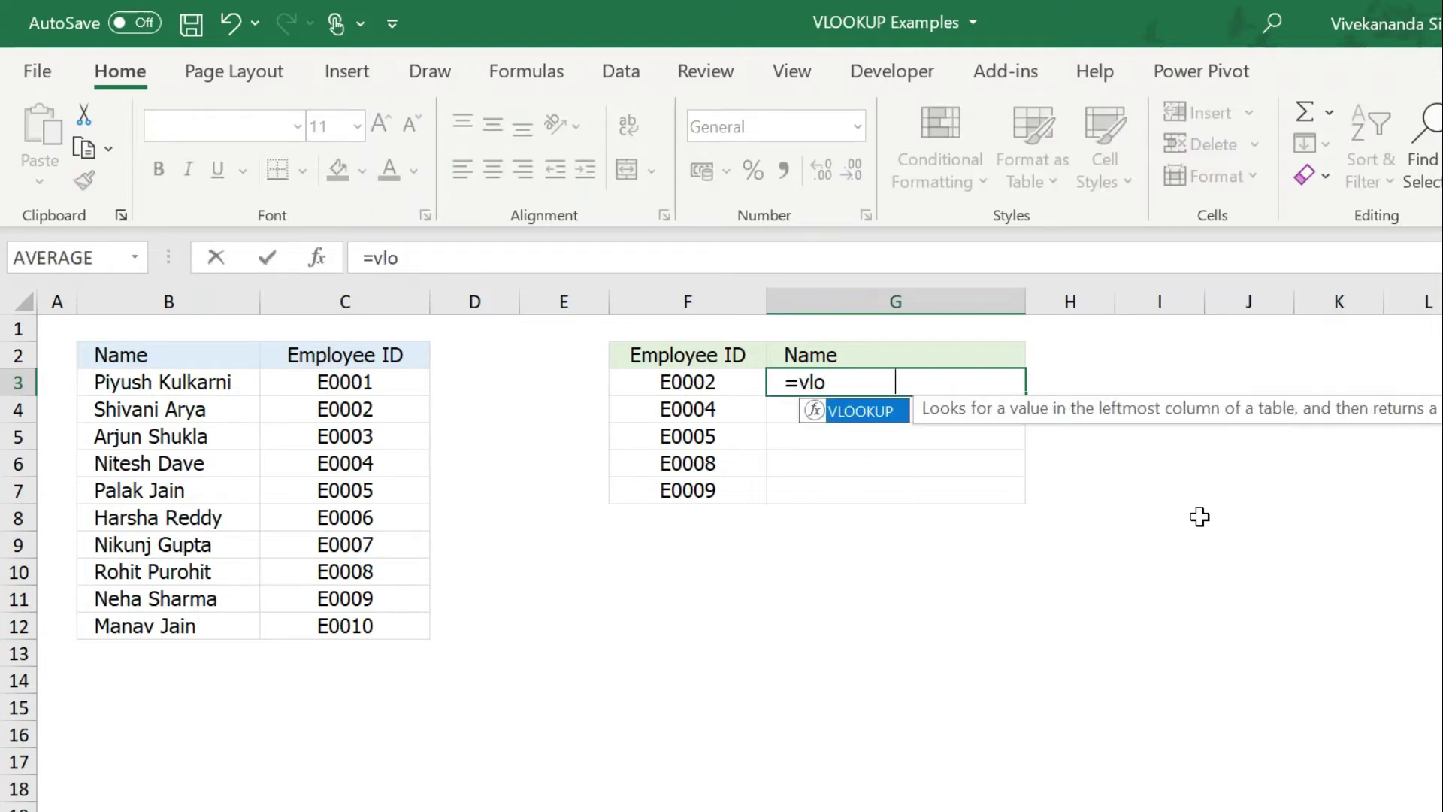
pyautogui.press('Tab')
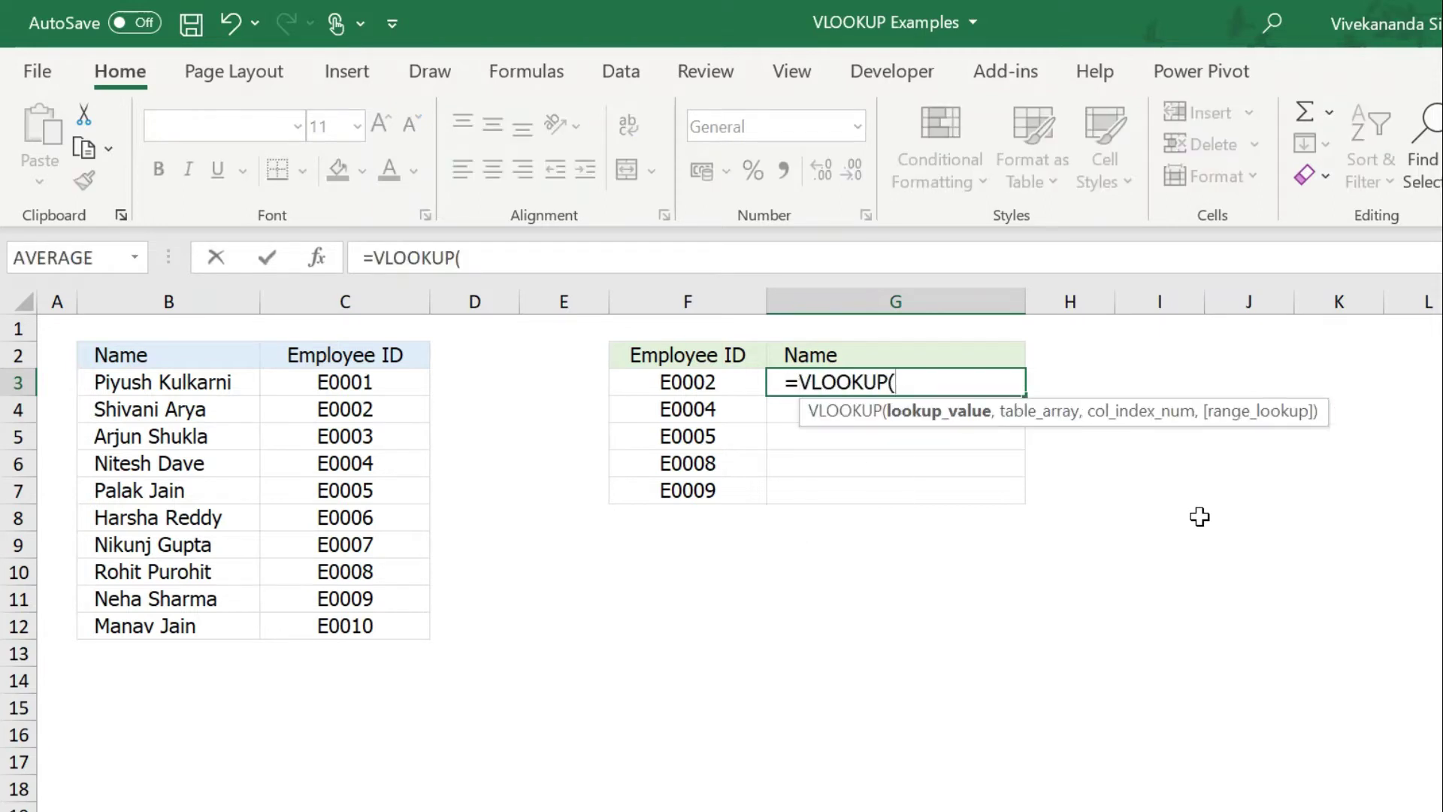
pyautogui.click(719, 383)
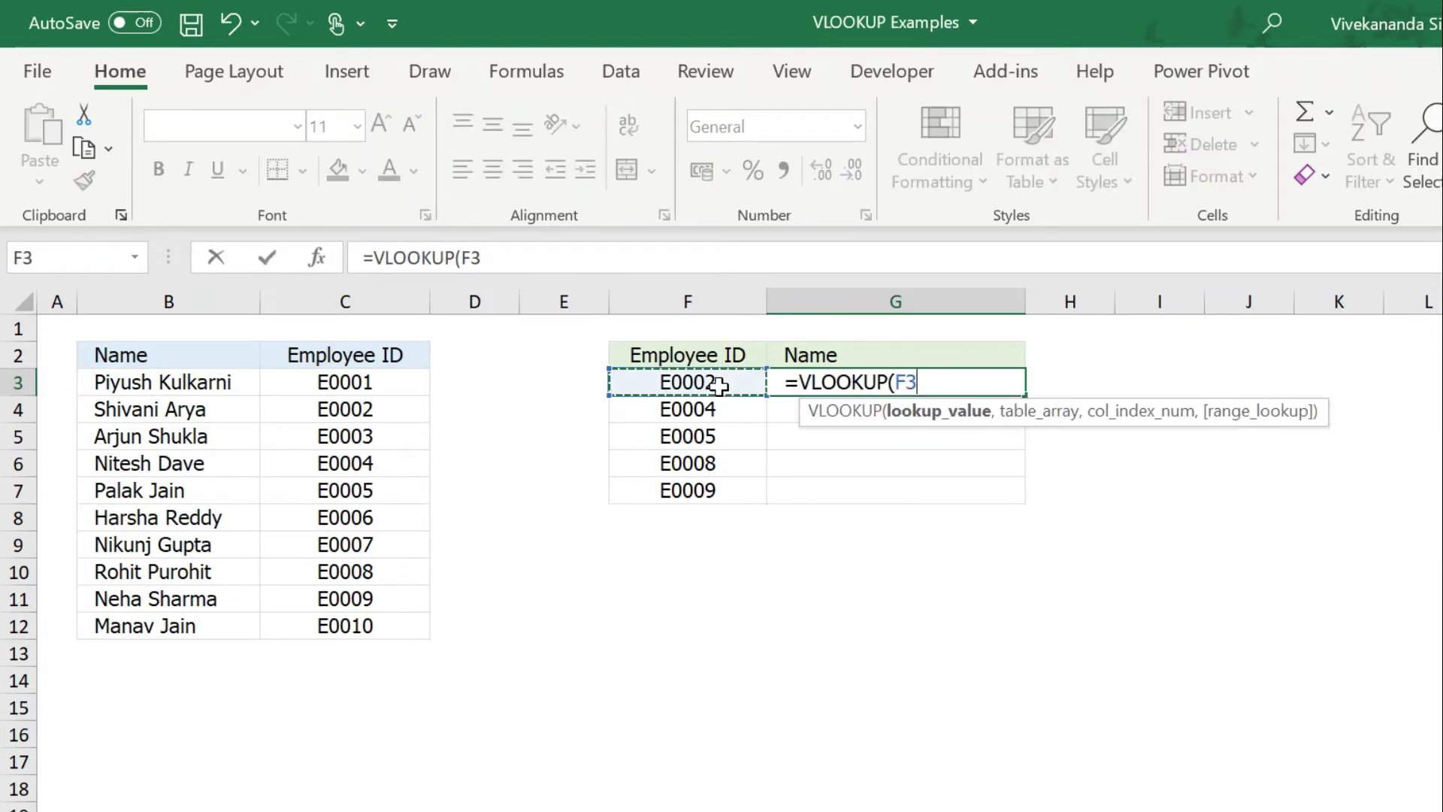
pyautogui.write(',')
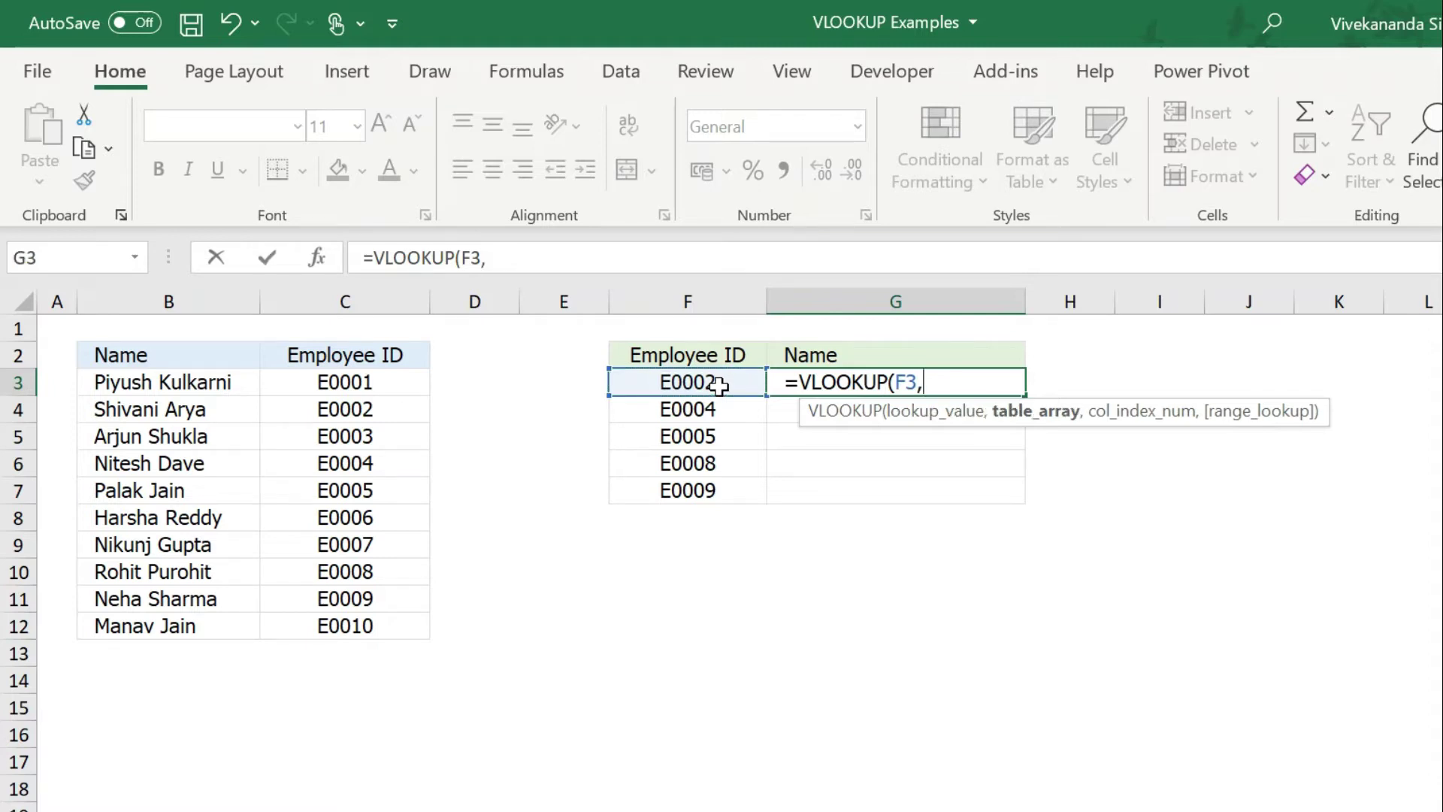
pyautogui.moveTo(167, 352); pyautogui.dragTo(330, 621)
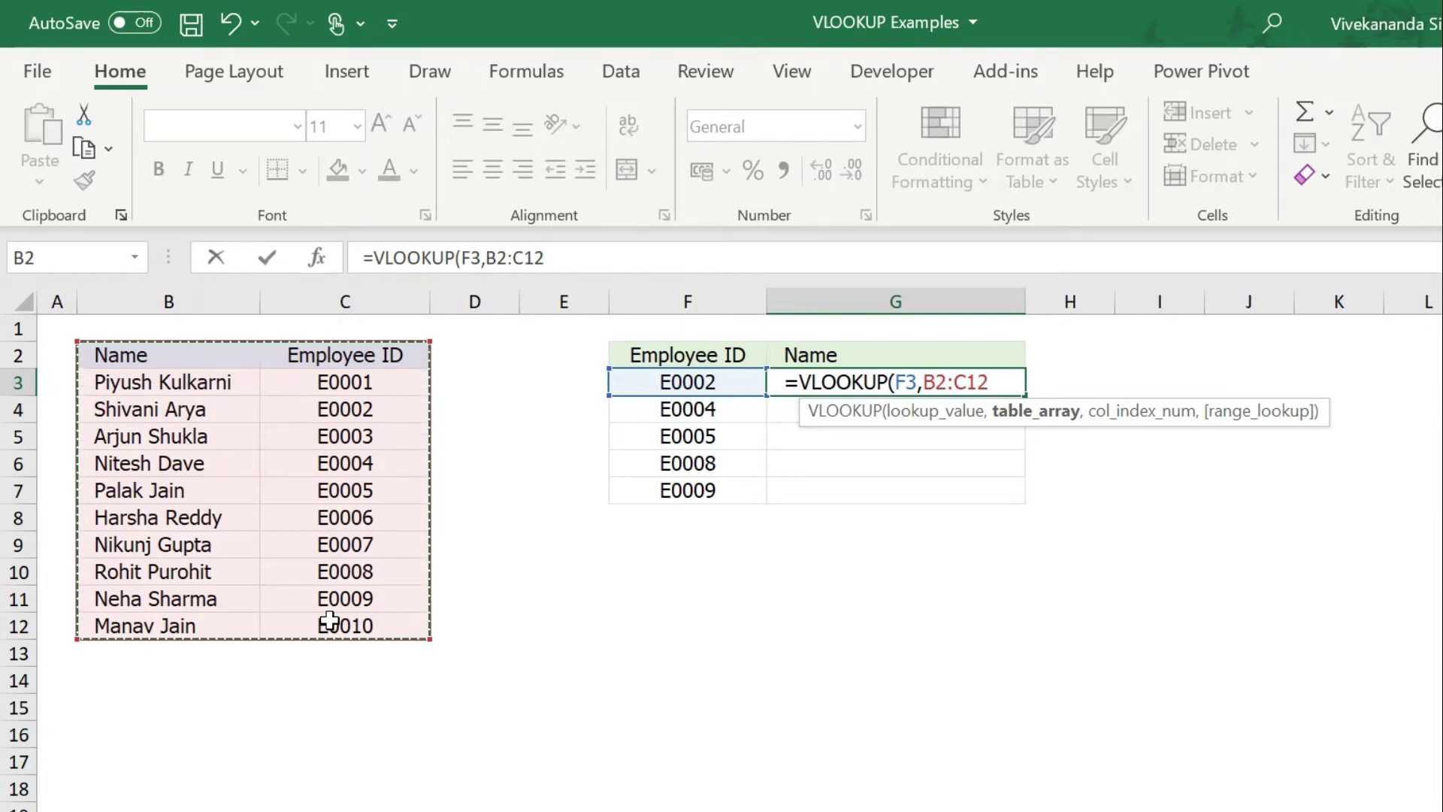
pyautogui.press('BackSpace')
pyautogui.press('BackSpace')
pyautogui.press('BackSpace')
pyautogui.press('BackSpace')
pyautogui.press('BackSpace')
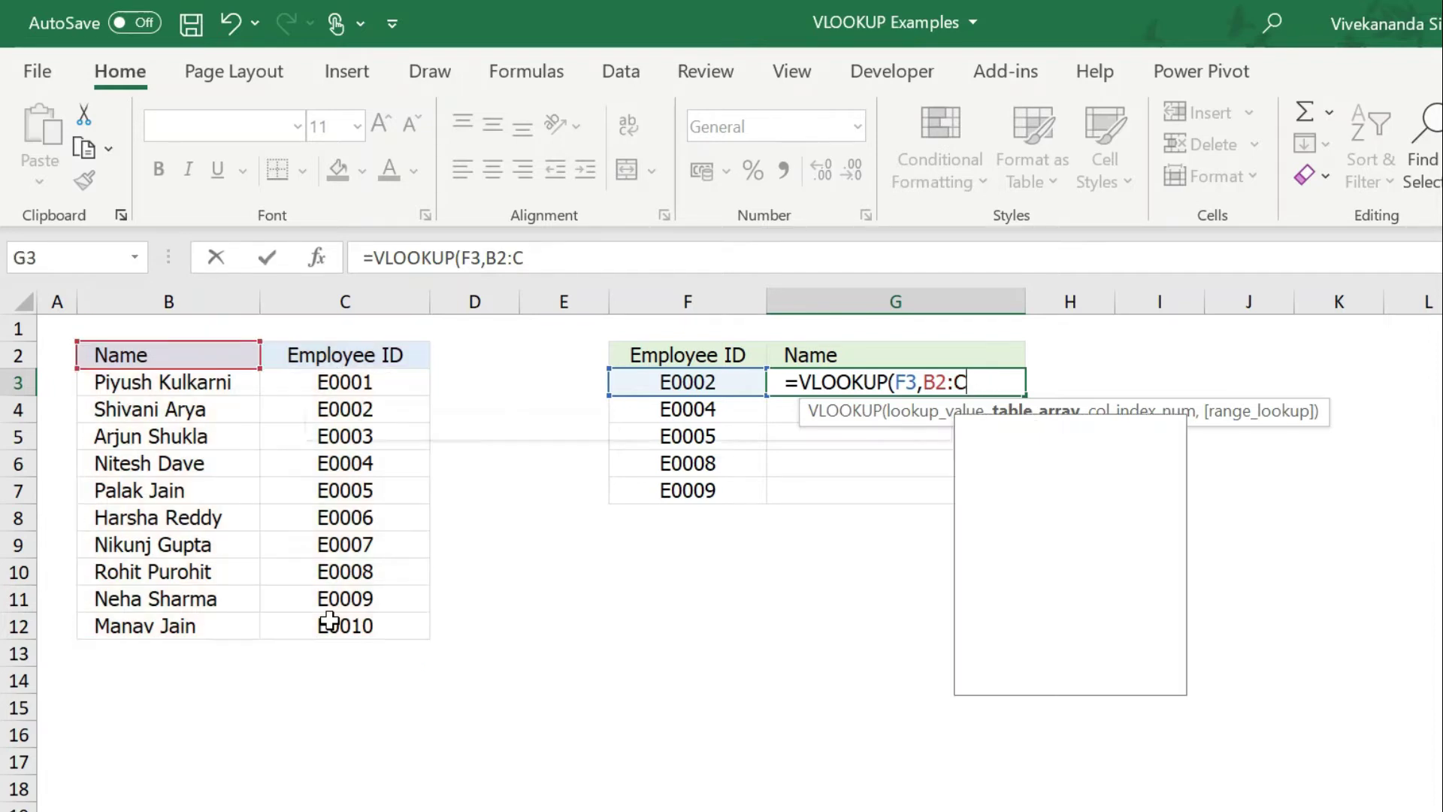
pyautogui.press('BackSpace')
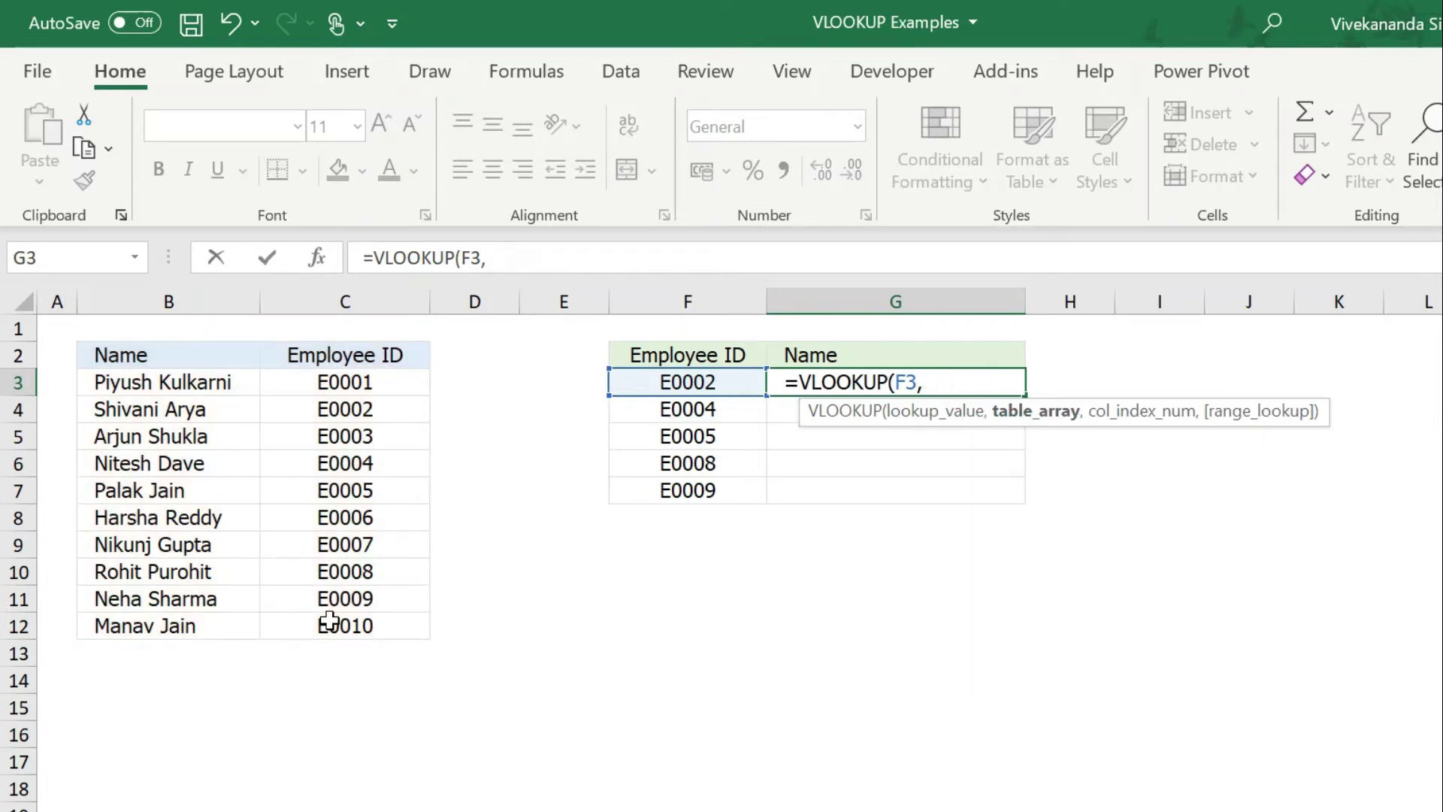
# Add a CHOOSE function as the table array, with index array {1,2} and the absolute range $C$2:$C$12 as its first value.
pyautogui.write('choose')
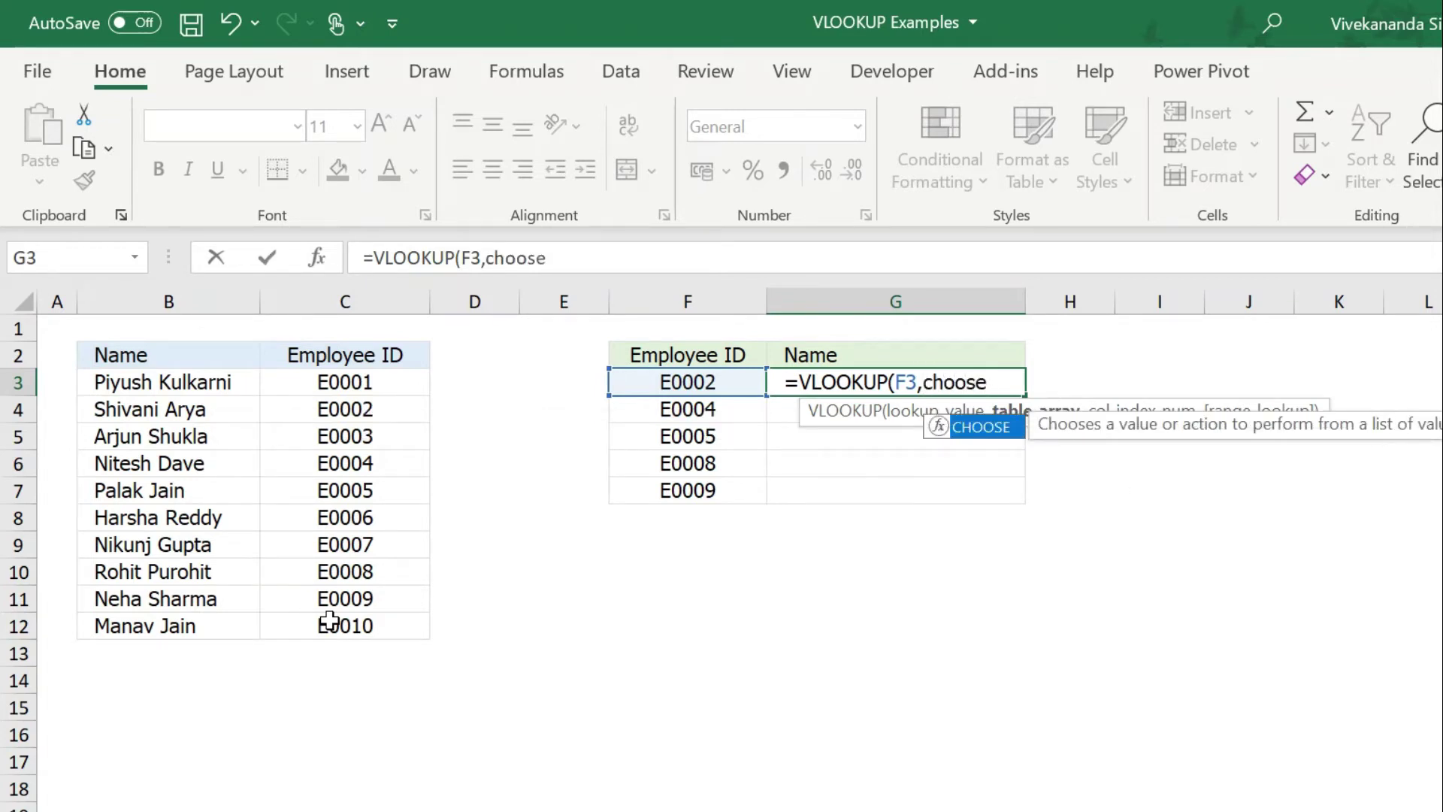
pyautogui.write('({')
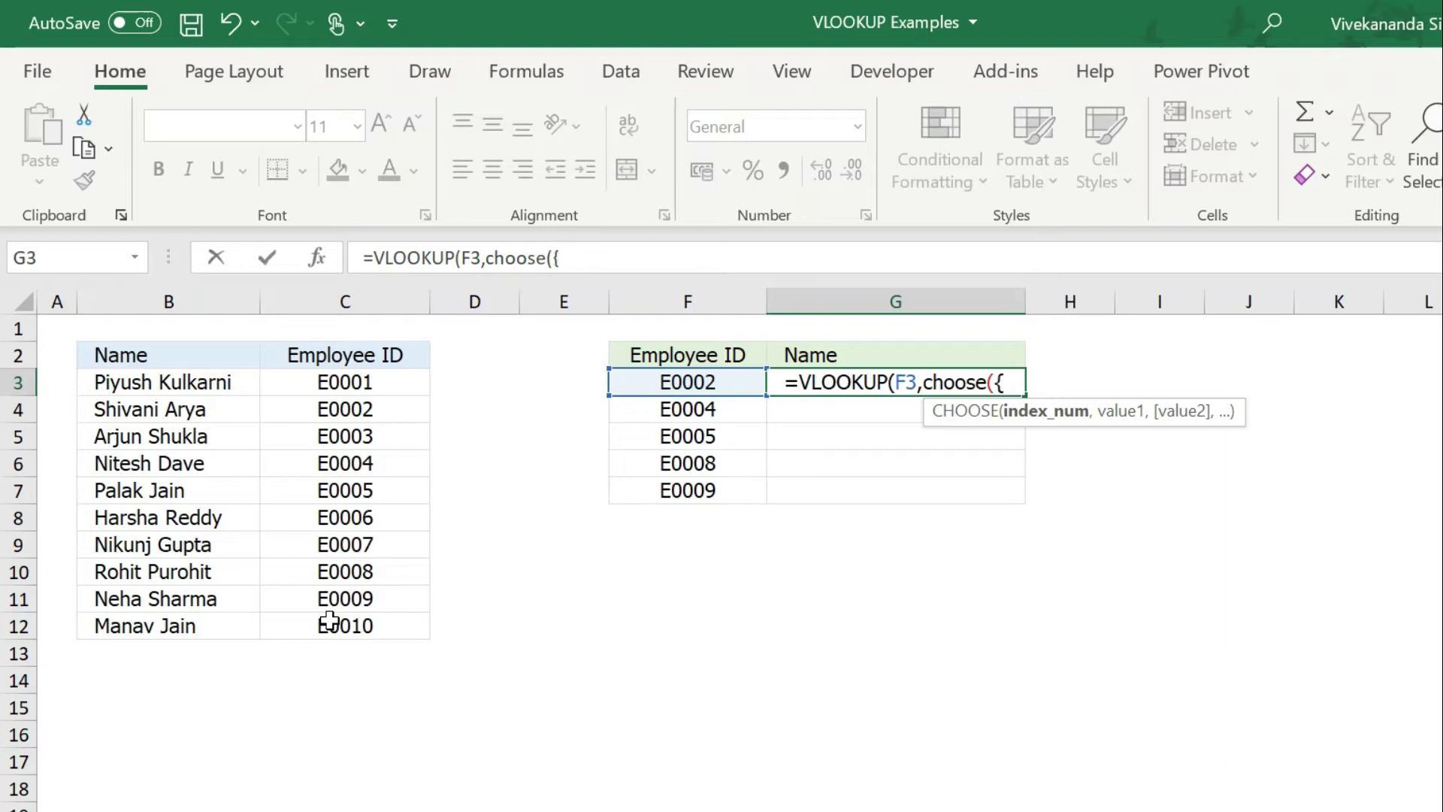
pyautogui.write('1,2},')
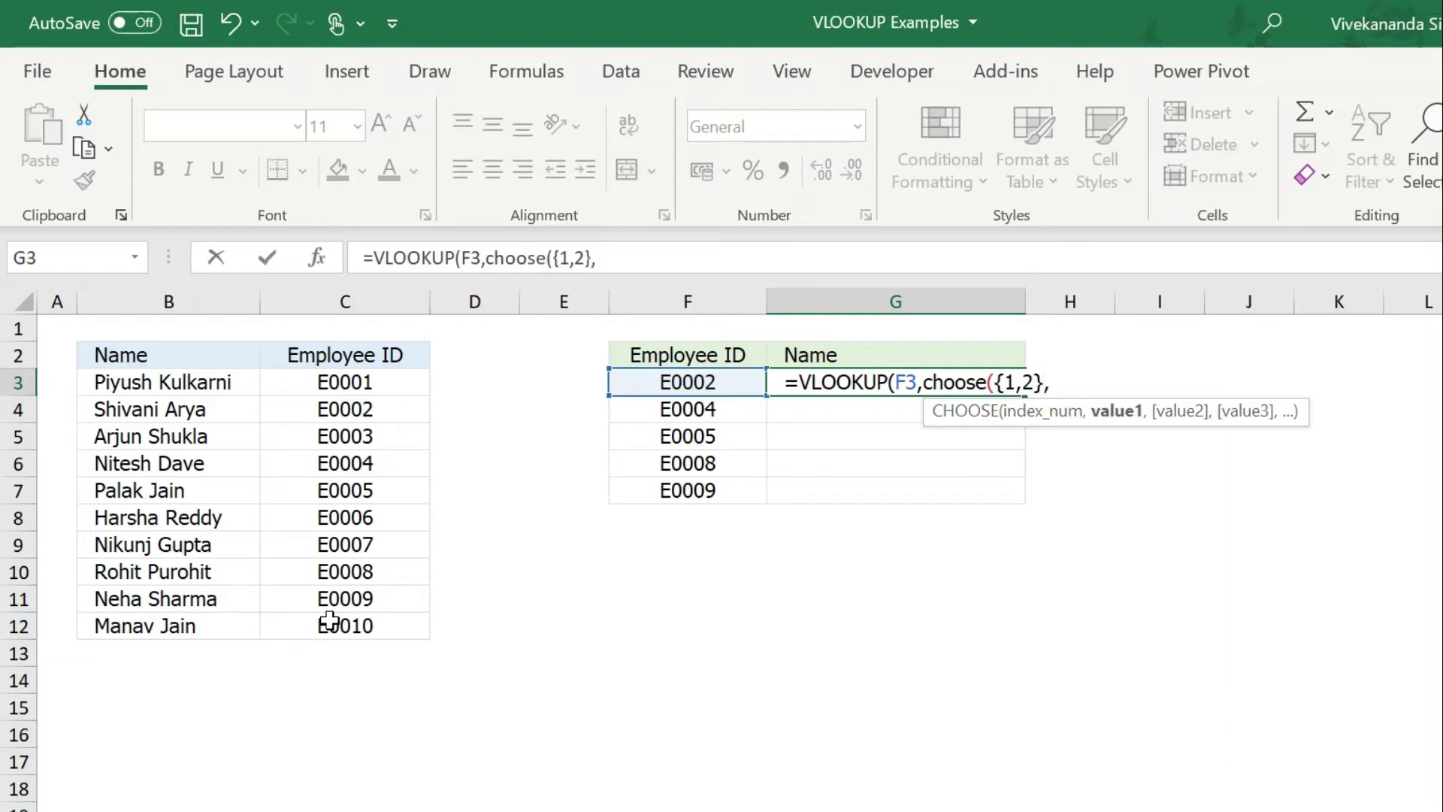
pyautogui.moveTo(308, 356); pyautogui.dragTo(305, 618)
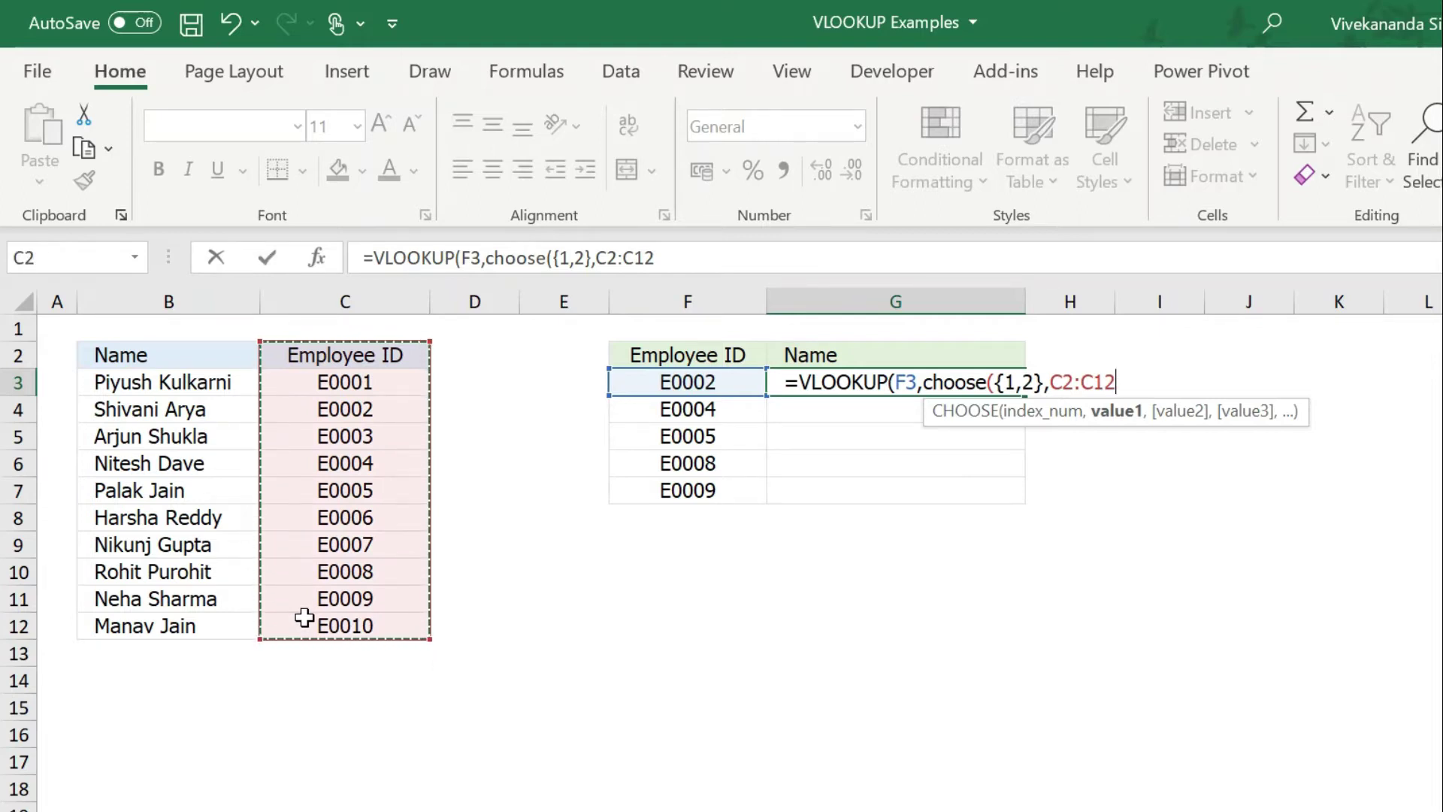
pyautogui.press('F4')
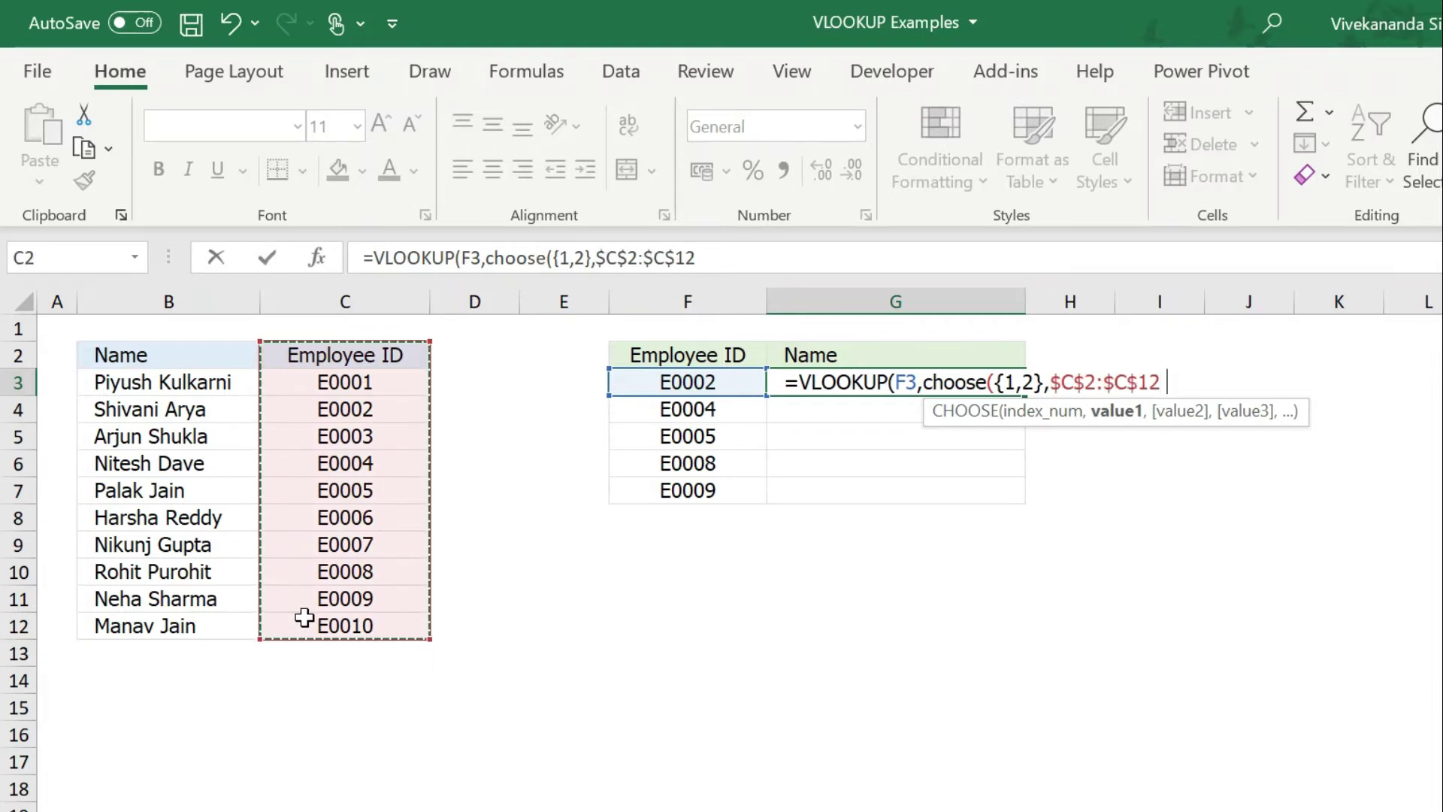
# Add the absolute range $B$2:$B$12 as the second CHOOSE value and close the CHOOSE function.
pyautogui.write(',')
pyautogui.moveTo(194, 356); pyautogui.dragTo(183, 620)
pyautogui.press('F4')
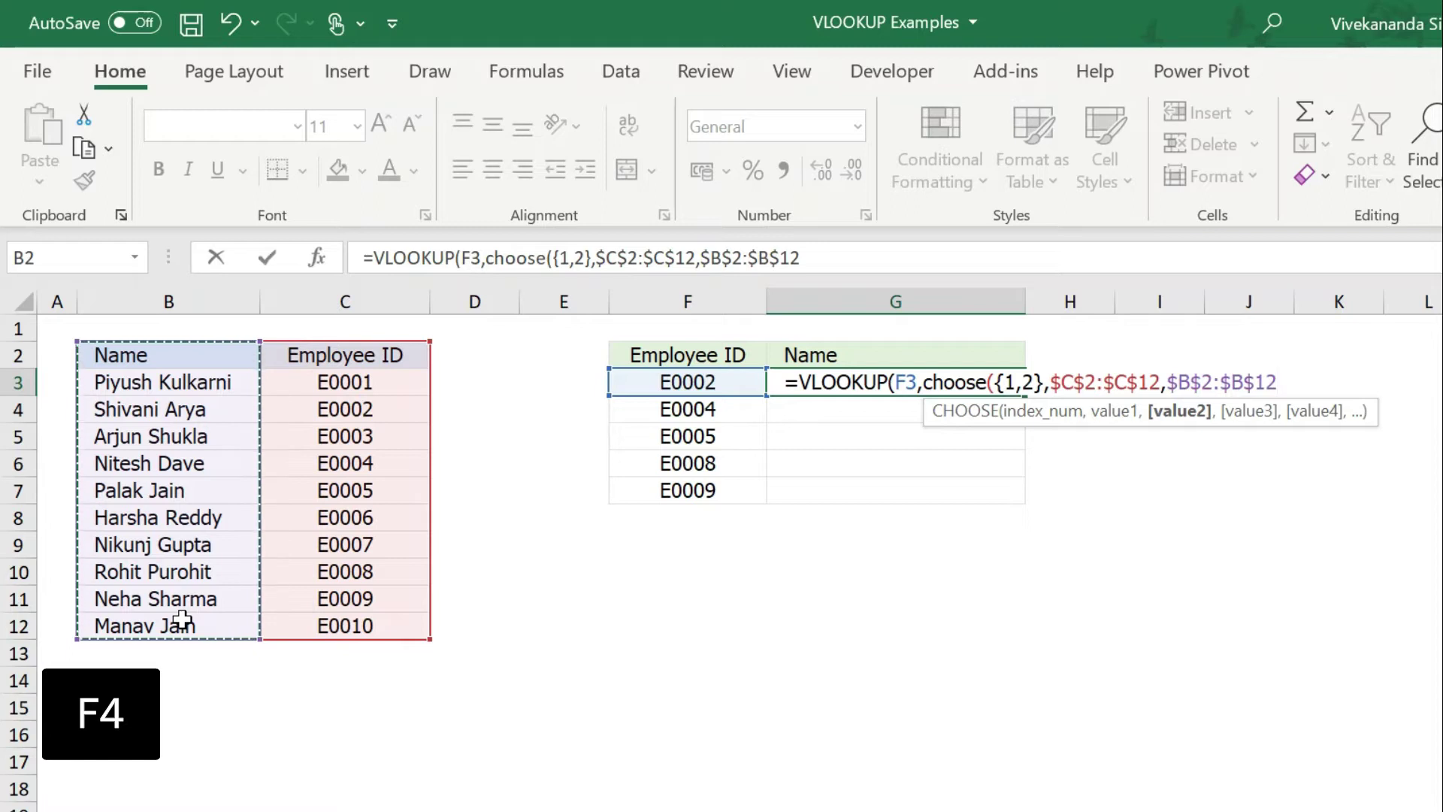
pyautogui.write(')')
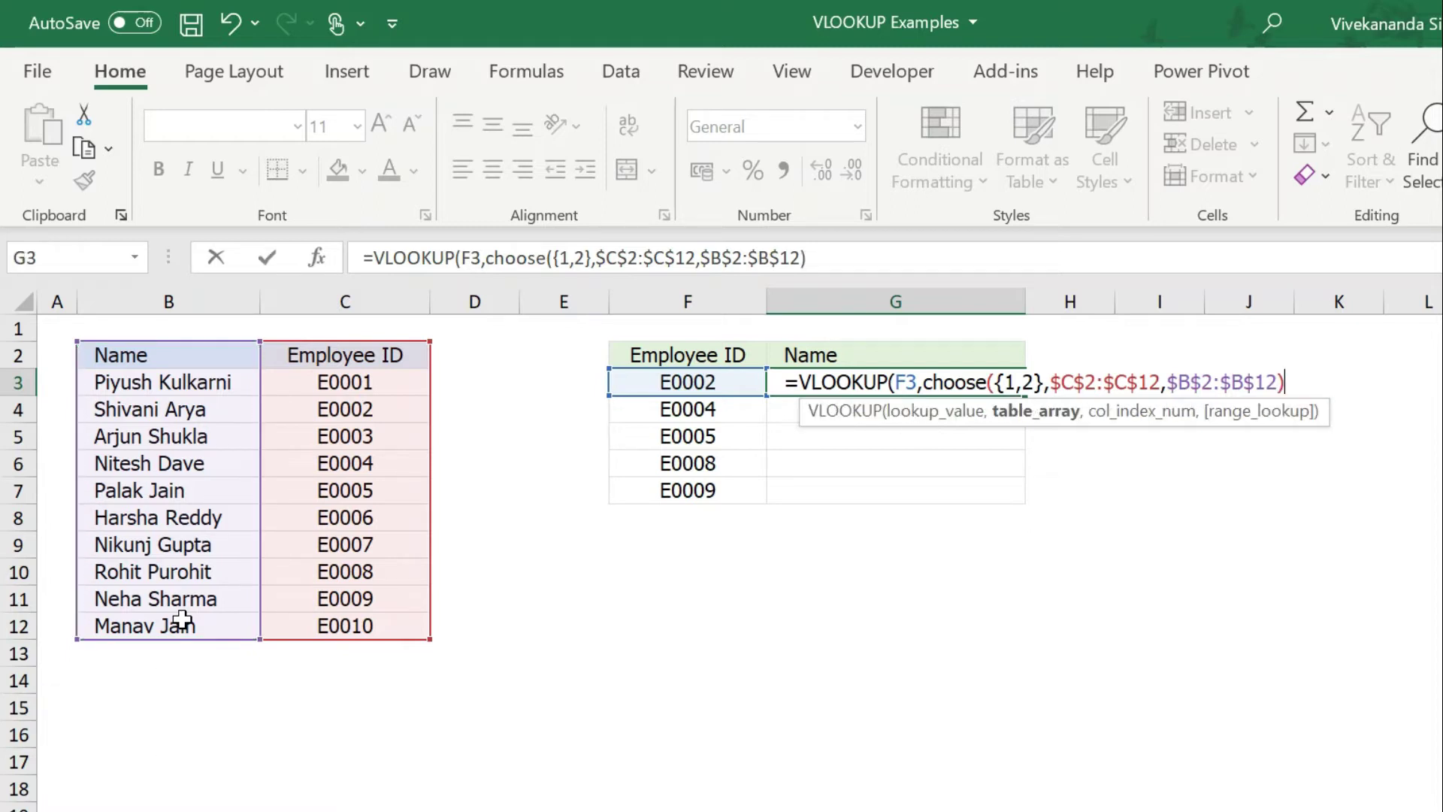
# Complete the VLOOKUP with column index 2 and FALSE for an exact match.
pyautogui.write(',')
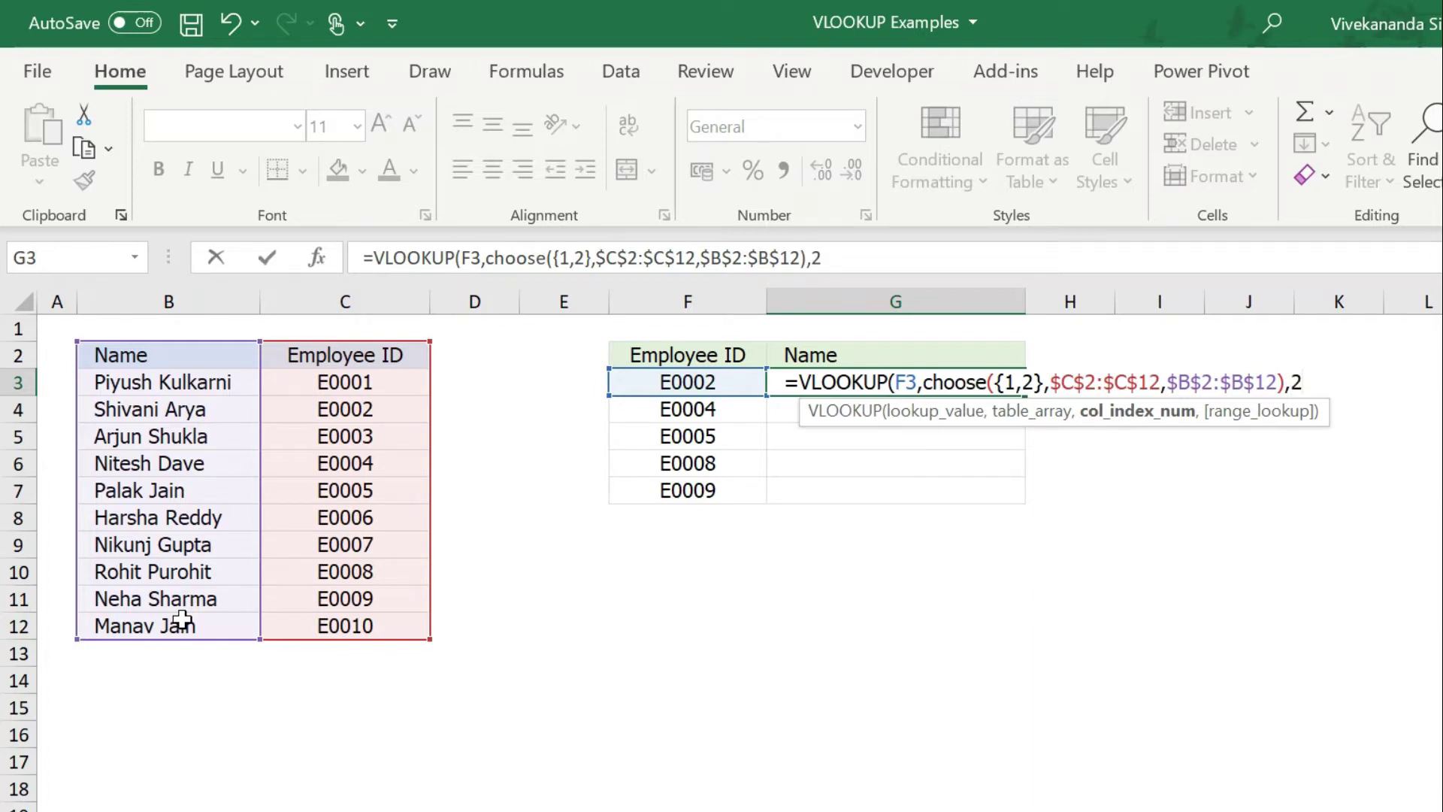
pyautogui.write('2,')
pyautogui.press('Down')
pyautogui.press('Tab')
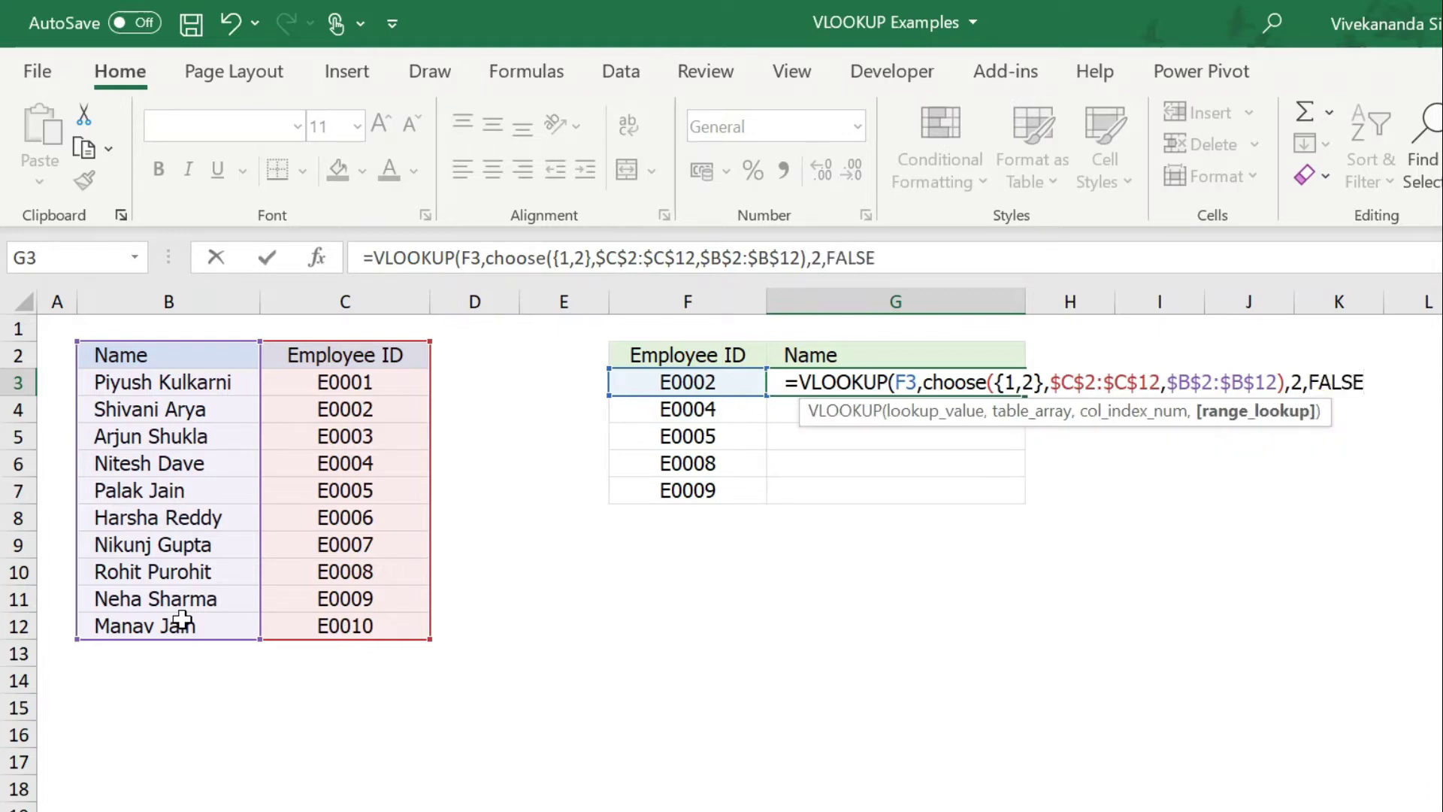
pyautogui.write(')')
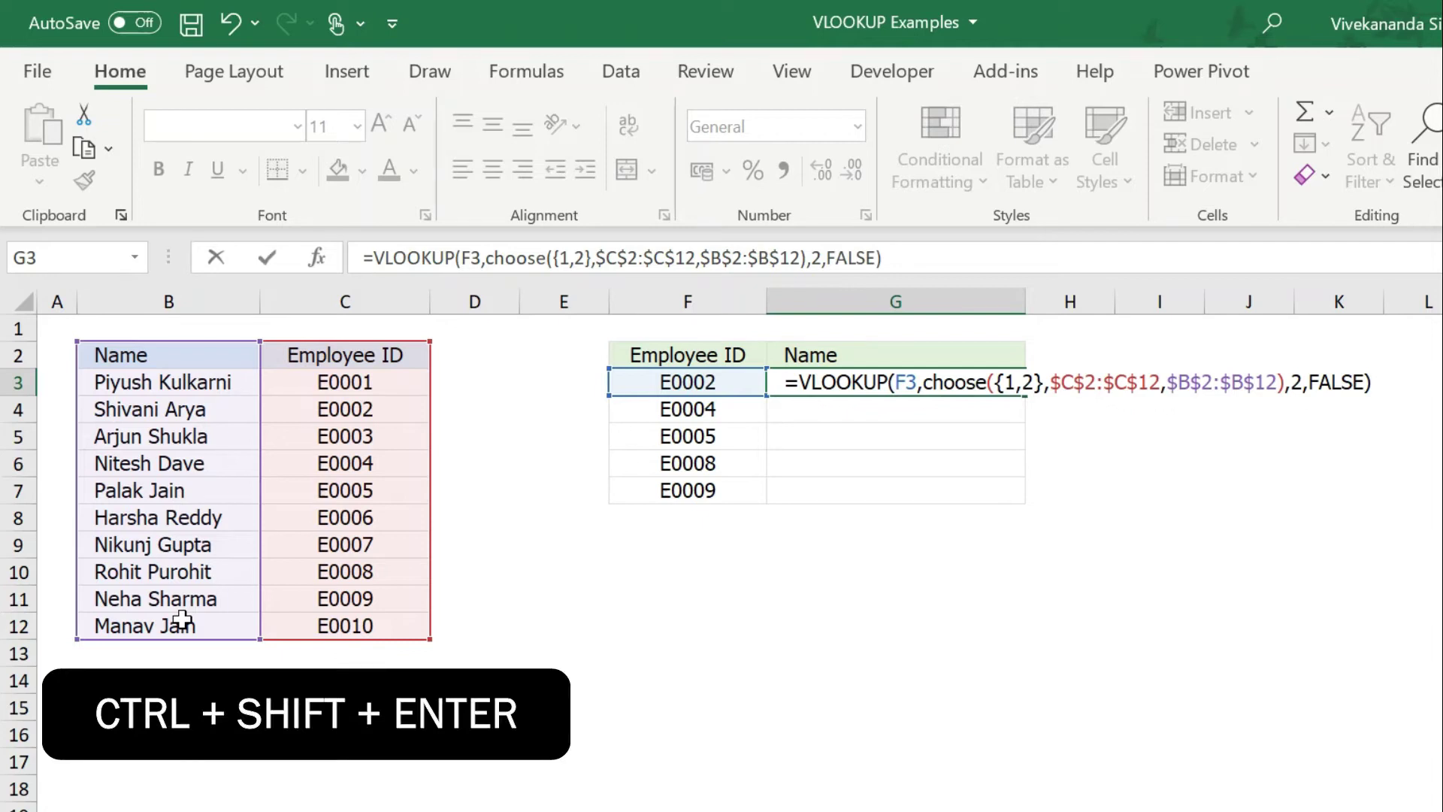
# Enter the G3 formula as an array formula and fill it down to G7.
pyautogui.hotkey('ctrl', 'shift', 'Return')
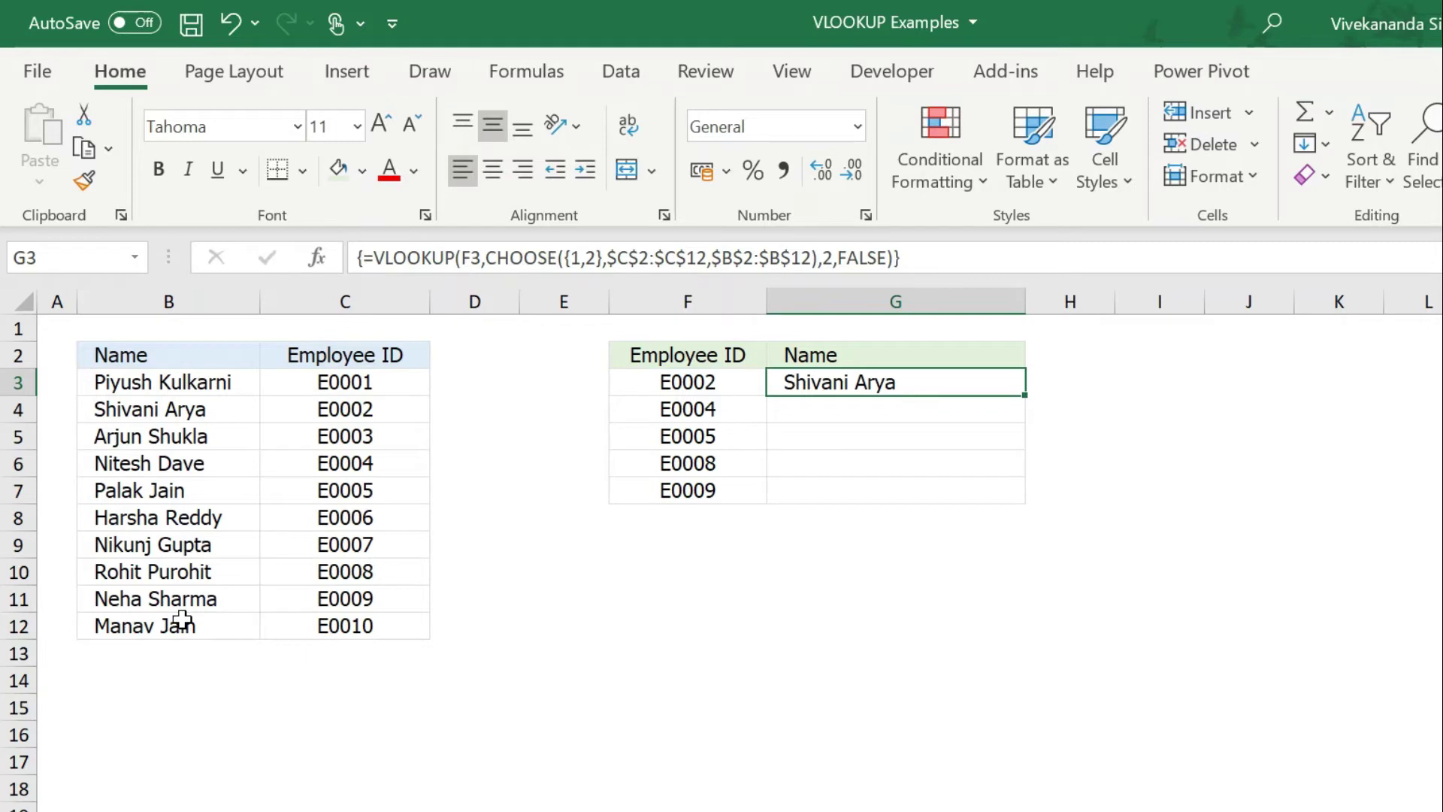
pyautogui.doubleClick(1028, 397)
pyautogui.click(915, 386)
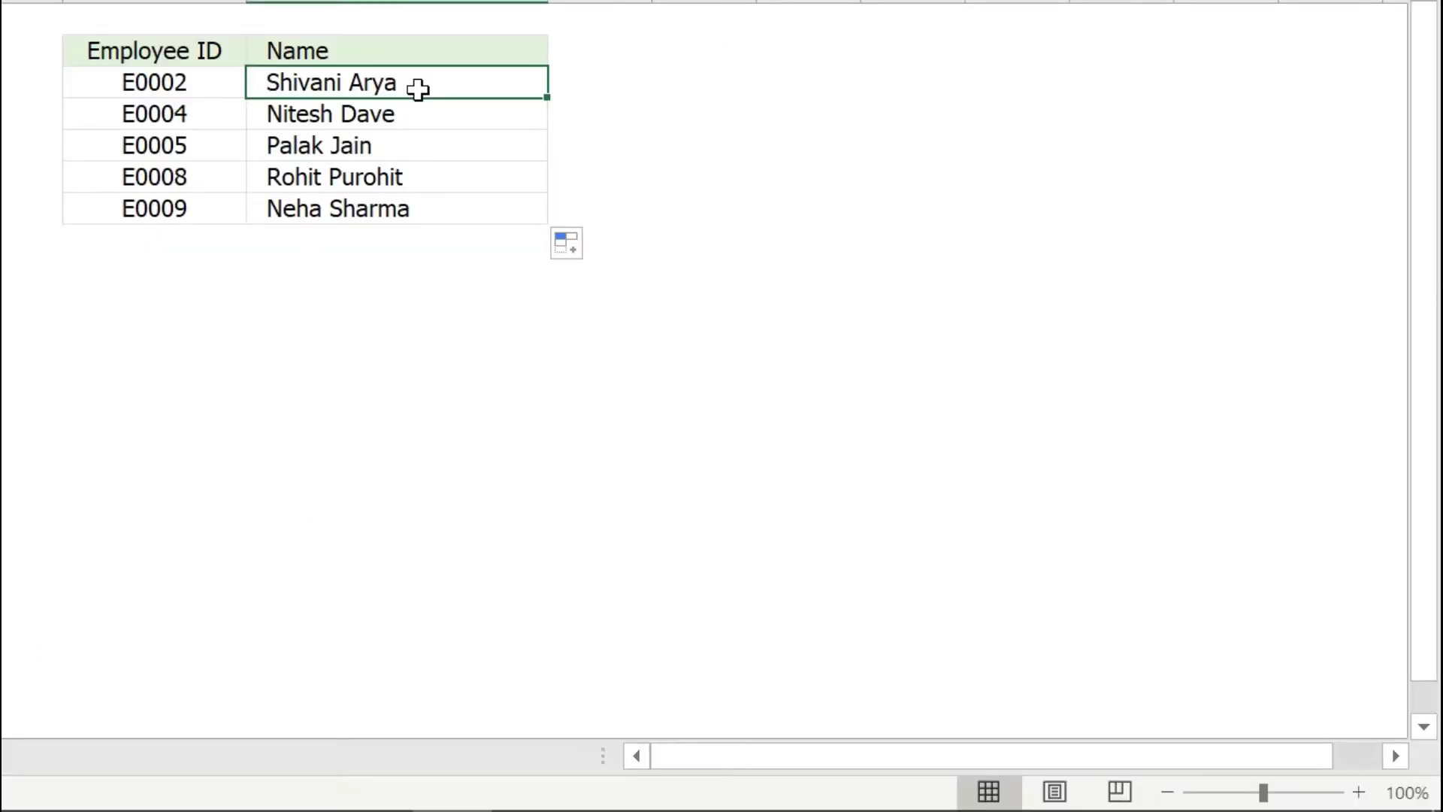
# Evaluate the CHOOSE part of the G3 formula to inspect the array it builds, and leave the cell without keeping the evaluation.
pyautogui.doubleClick(418, 89)
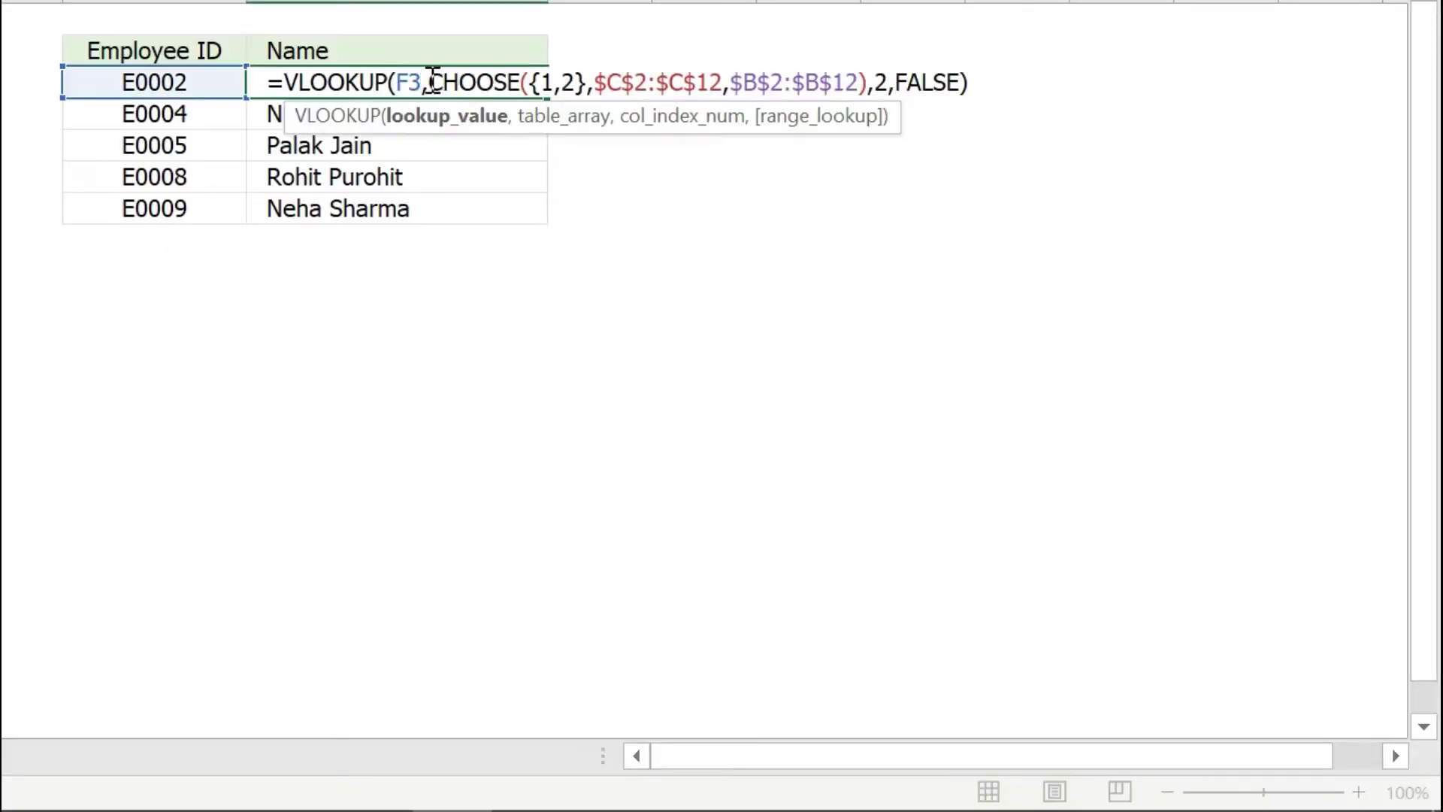
pyautogui.moveTo(432, 81); pyautogui.dragTo(867, 82)
pyautogui.press('F9')
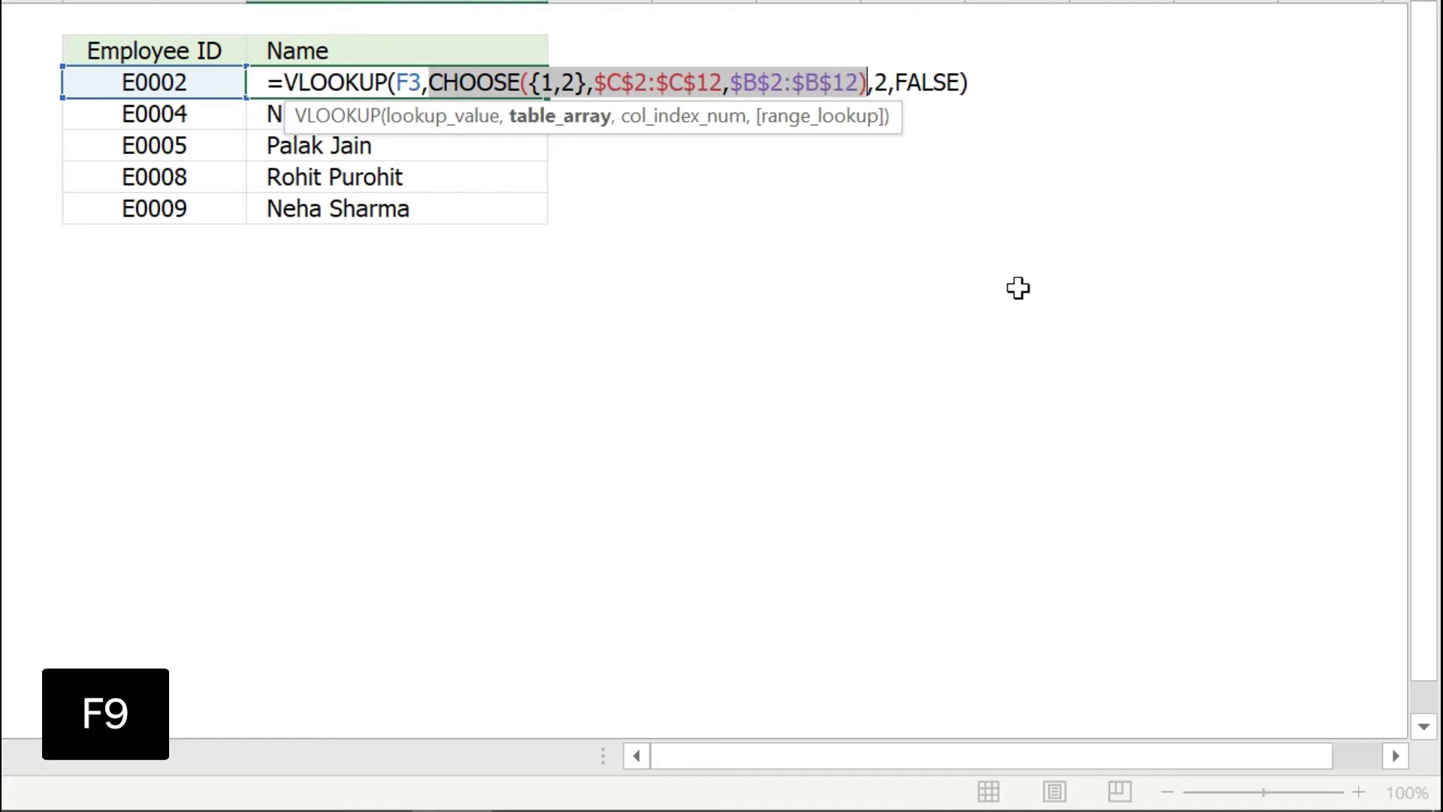
pyautogui.press('F9')
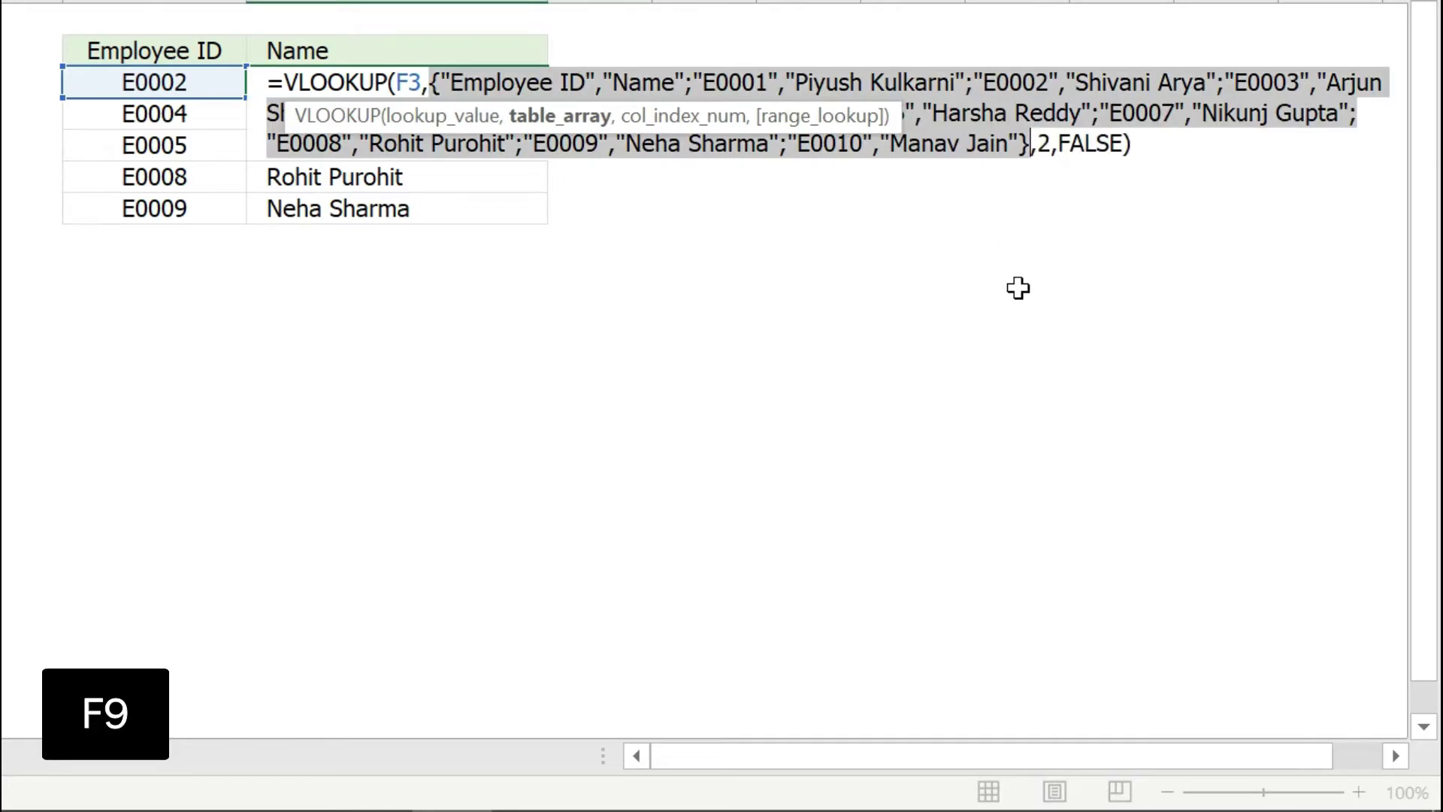
pyautogui.click(530, 80)
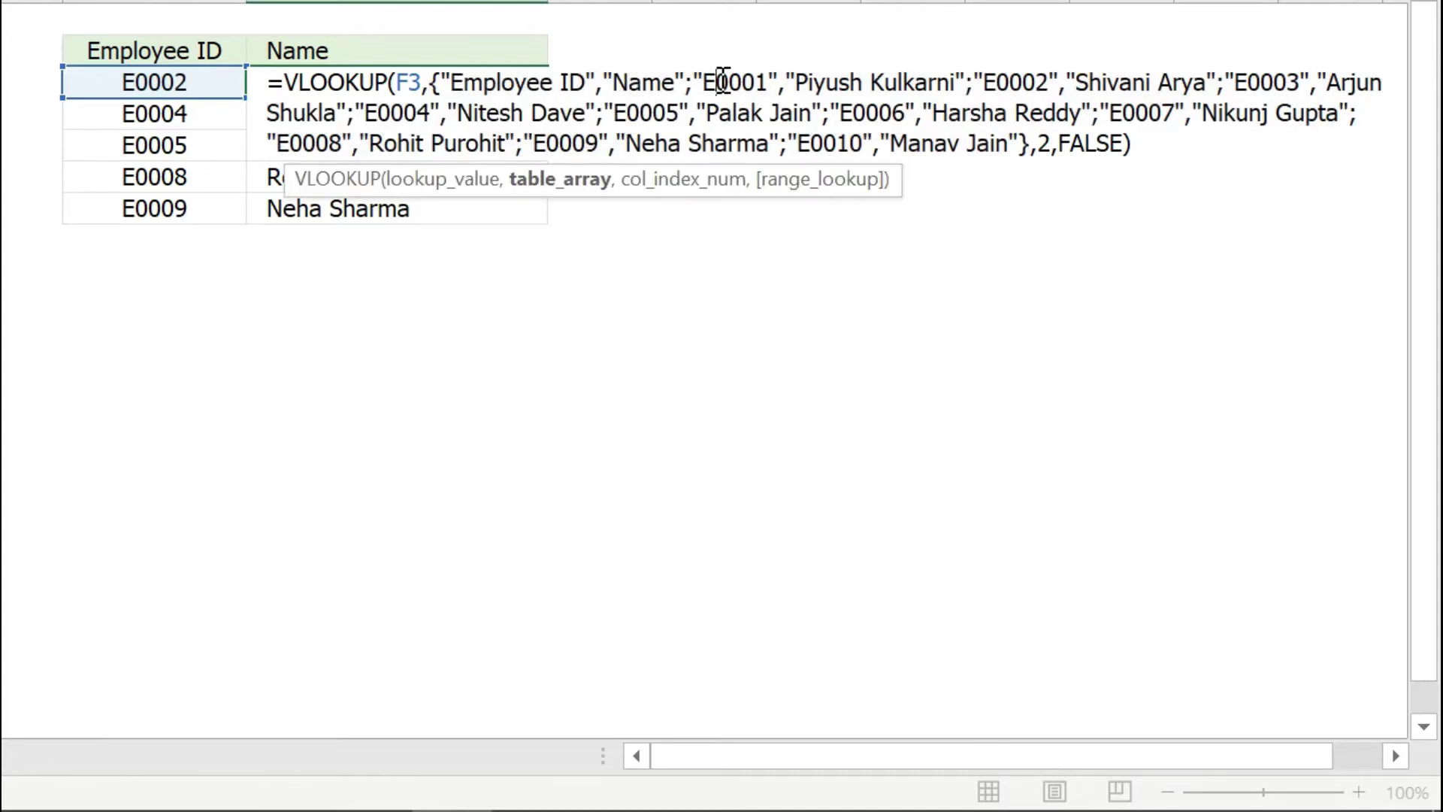
pyautogui.click(1027, 79)
pyautogui.hotkey('ctrl', 'Return')
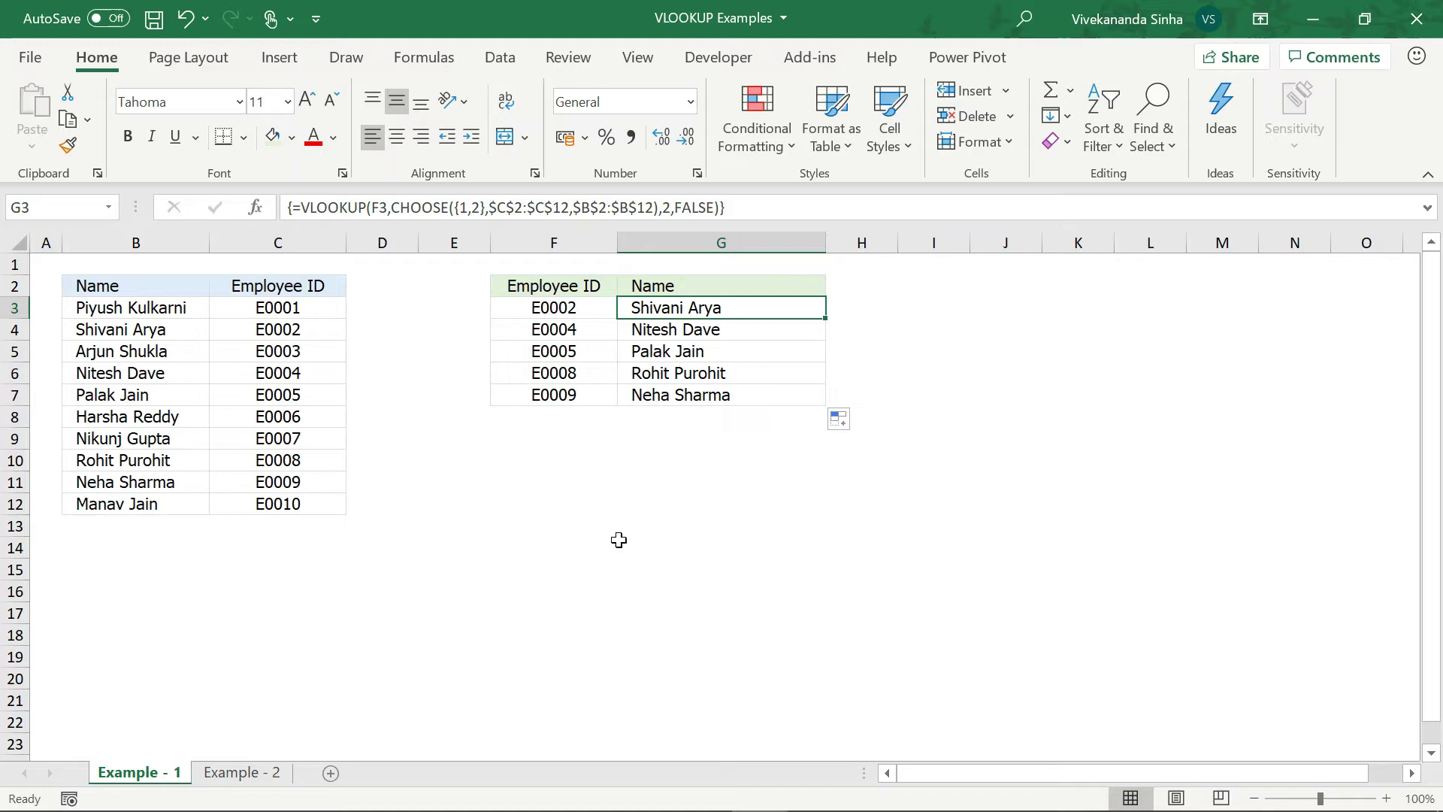
# Open the Example - 2 sheet and examine the source table's Name, Employee ID and Department columns and the upper lookup table's headers.
pyautogui.click(272, 774)
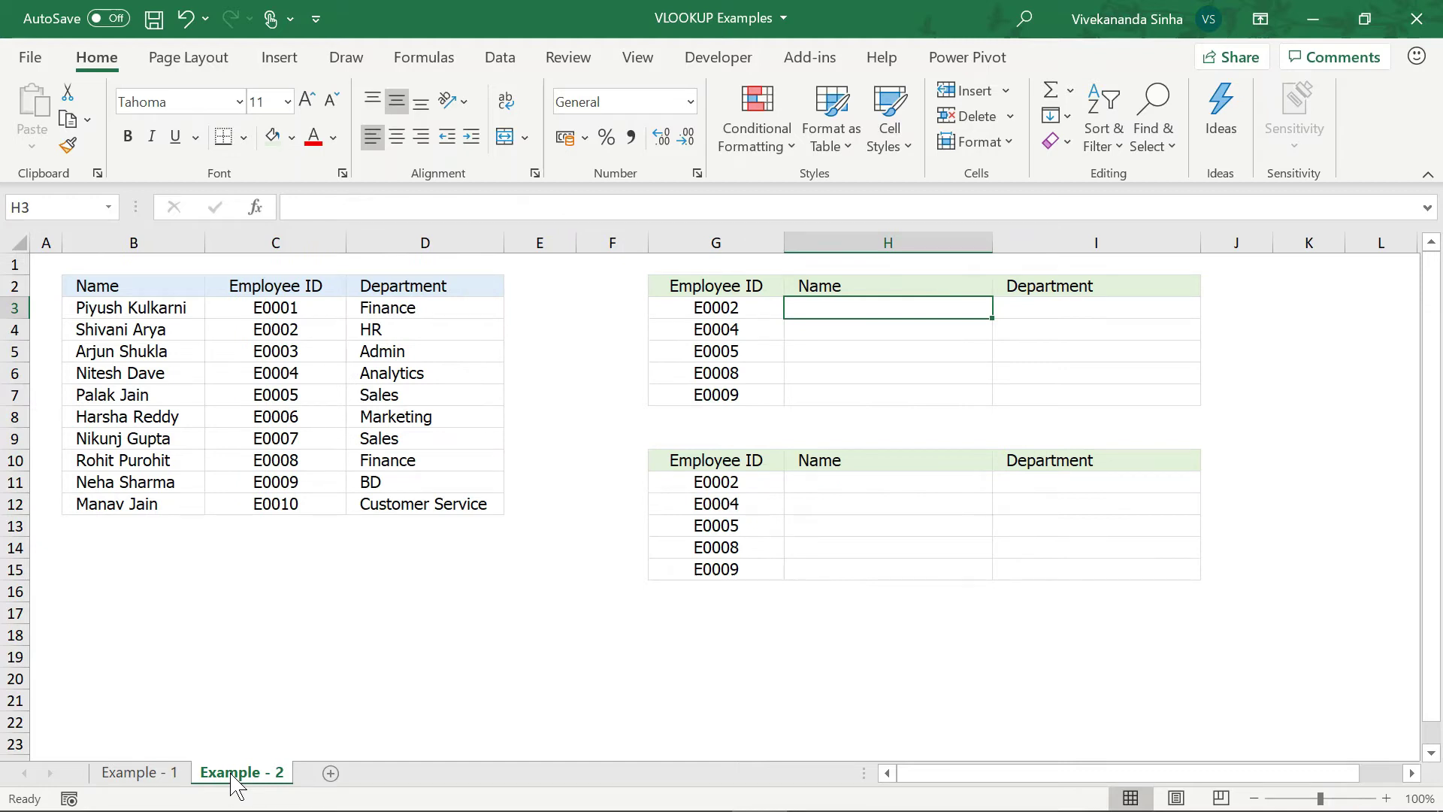
pyautogui.moveTo(178, 290); pyautogui.dragTo(138, 504)
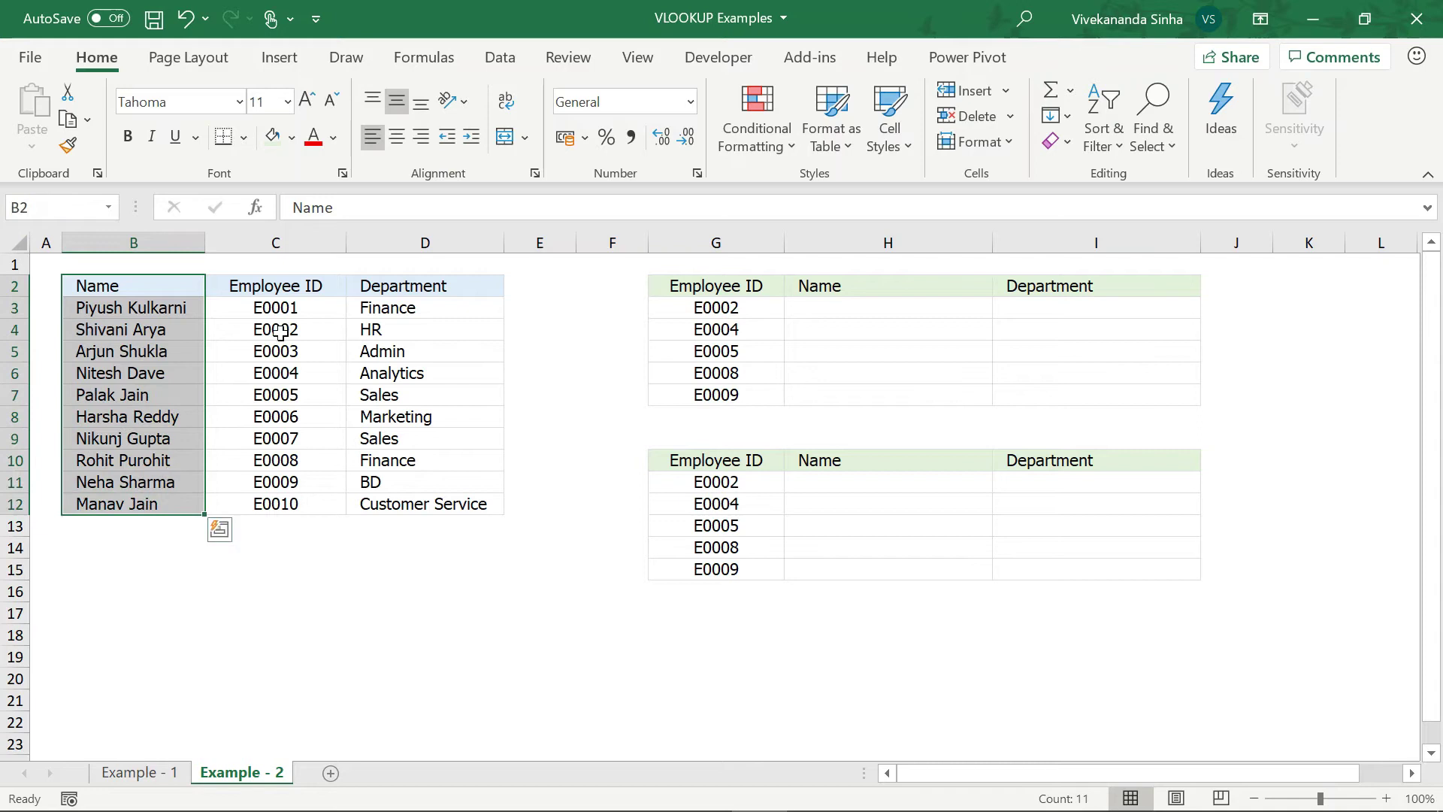
pyautogui.moveTo(260, 286); pyautogui.dragTo(278, 505)
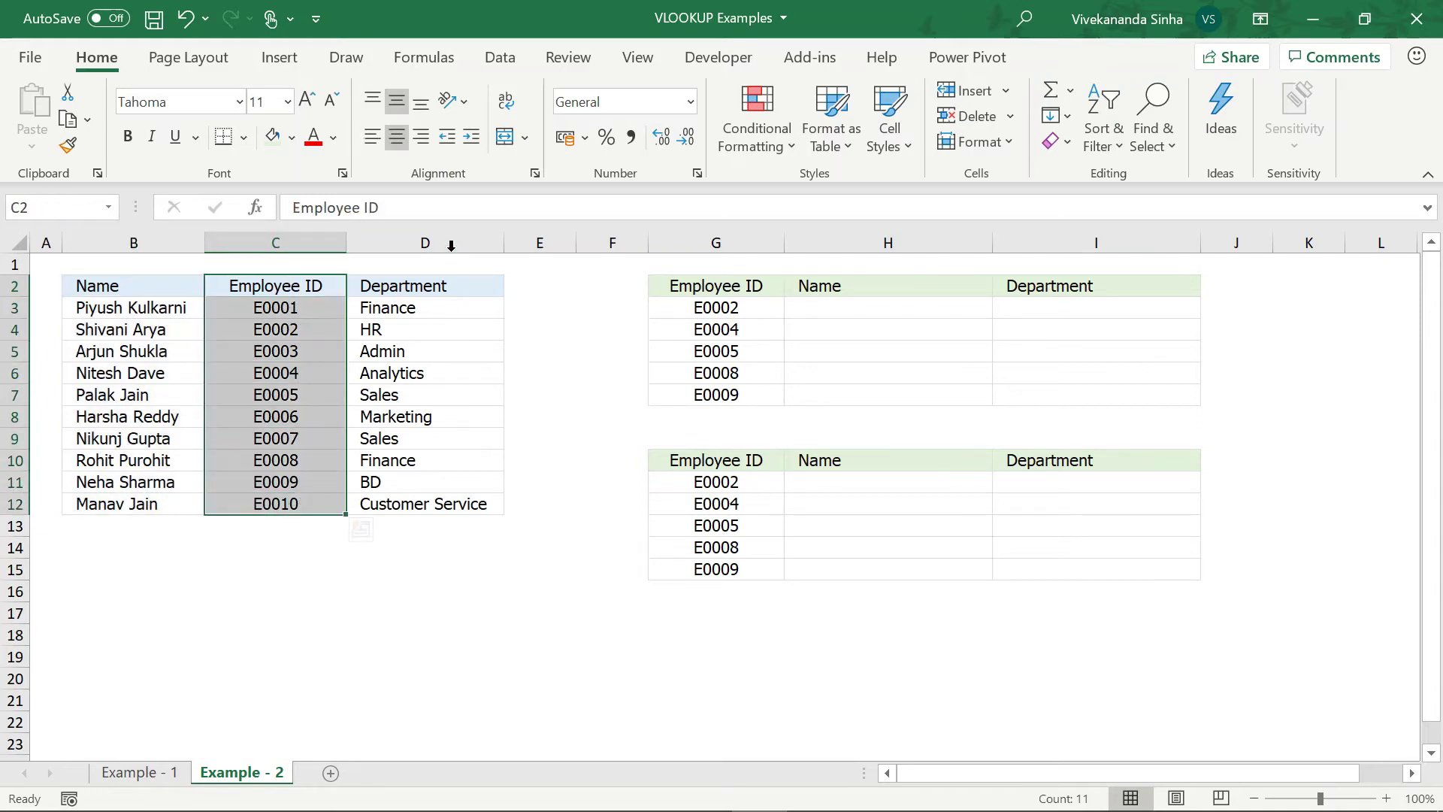
pyautogui.moveTo(405, 285); pyautogui.dragTo(399, 501)
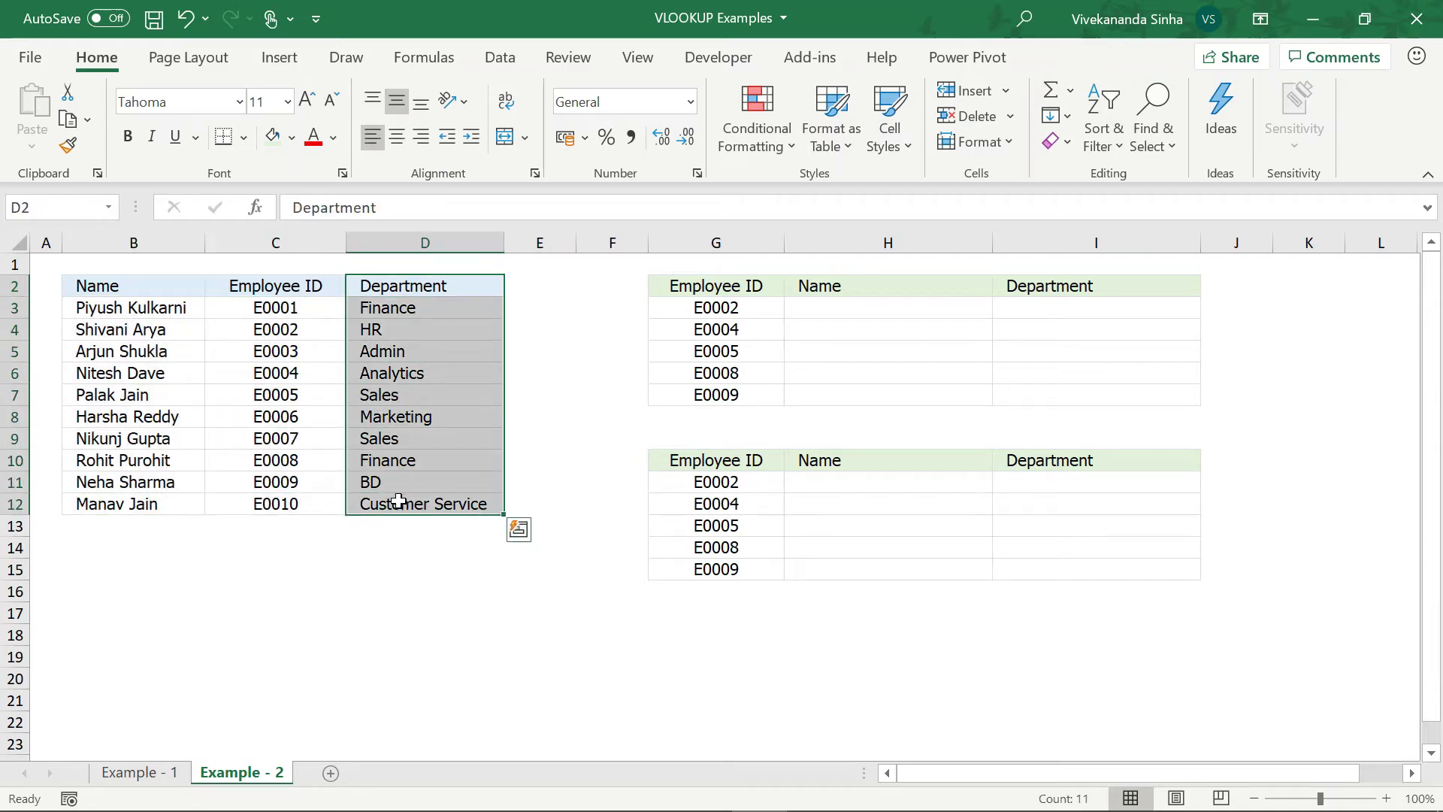
pyautogui.moveTo(708, 286); pyautogui.dragTo(701, 389)
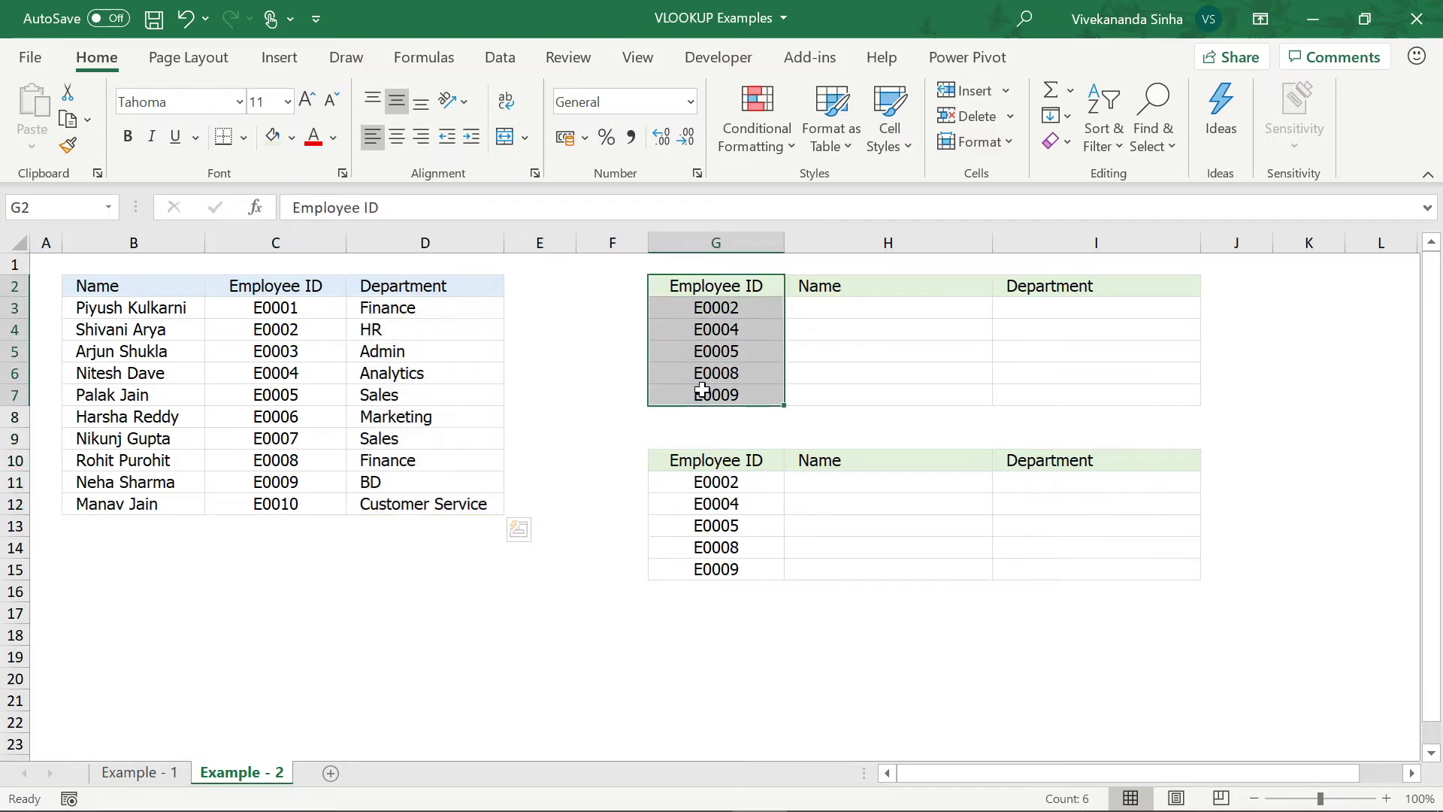
pyautogui.click(894, 292)
pyautogui.click(1039, 288)
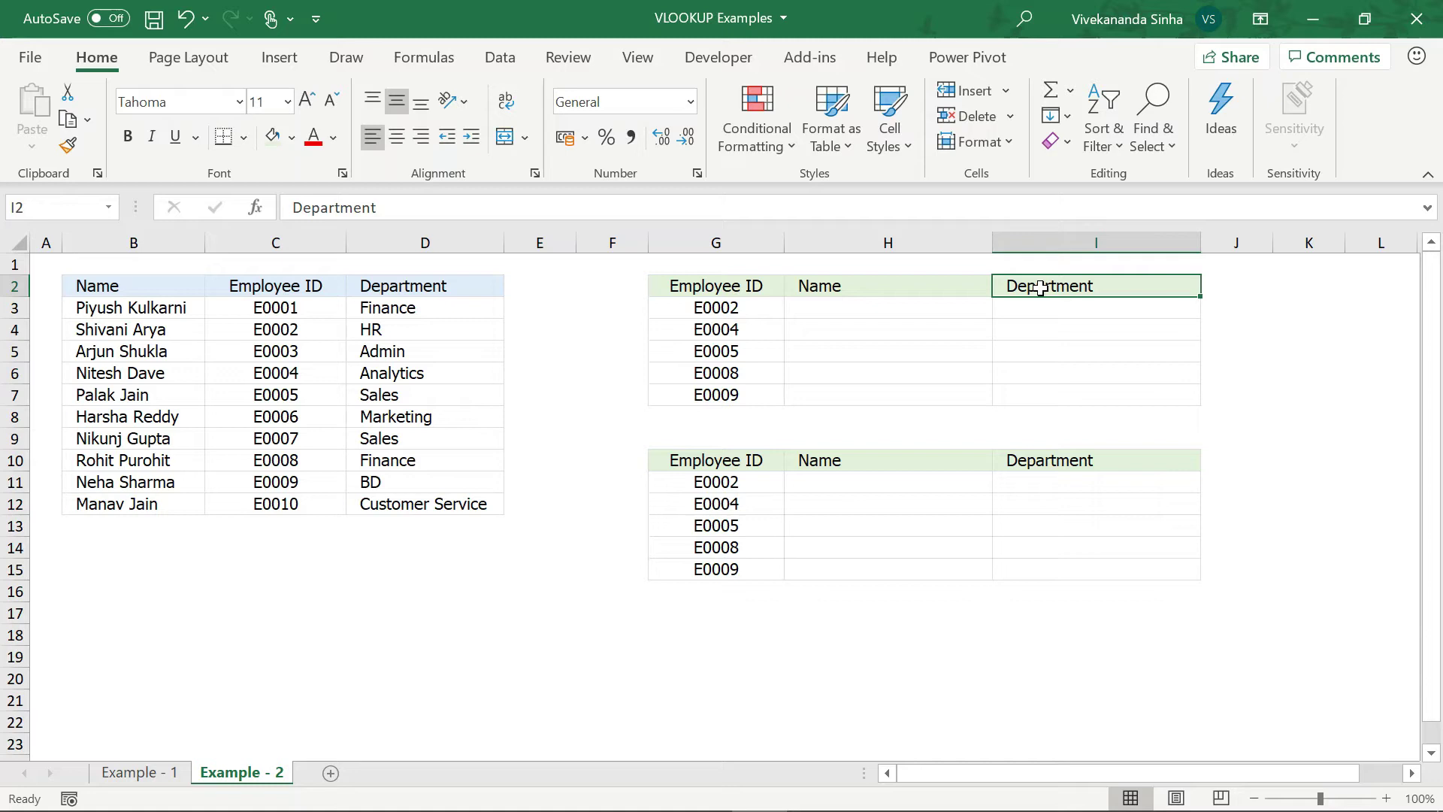
# Start a VLOOKUP formula in H3 with the column-locked reference $G3 as its lookup value.
pyautogui.click(917, 310)
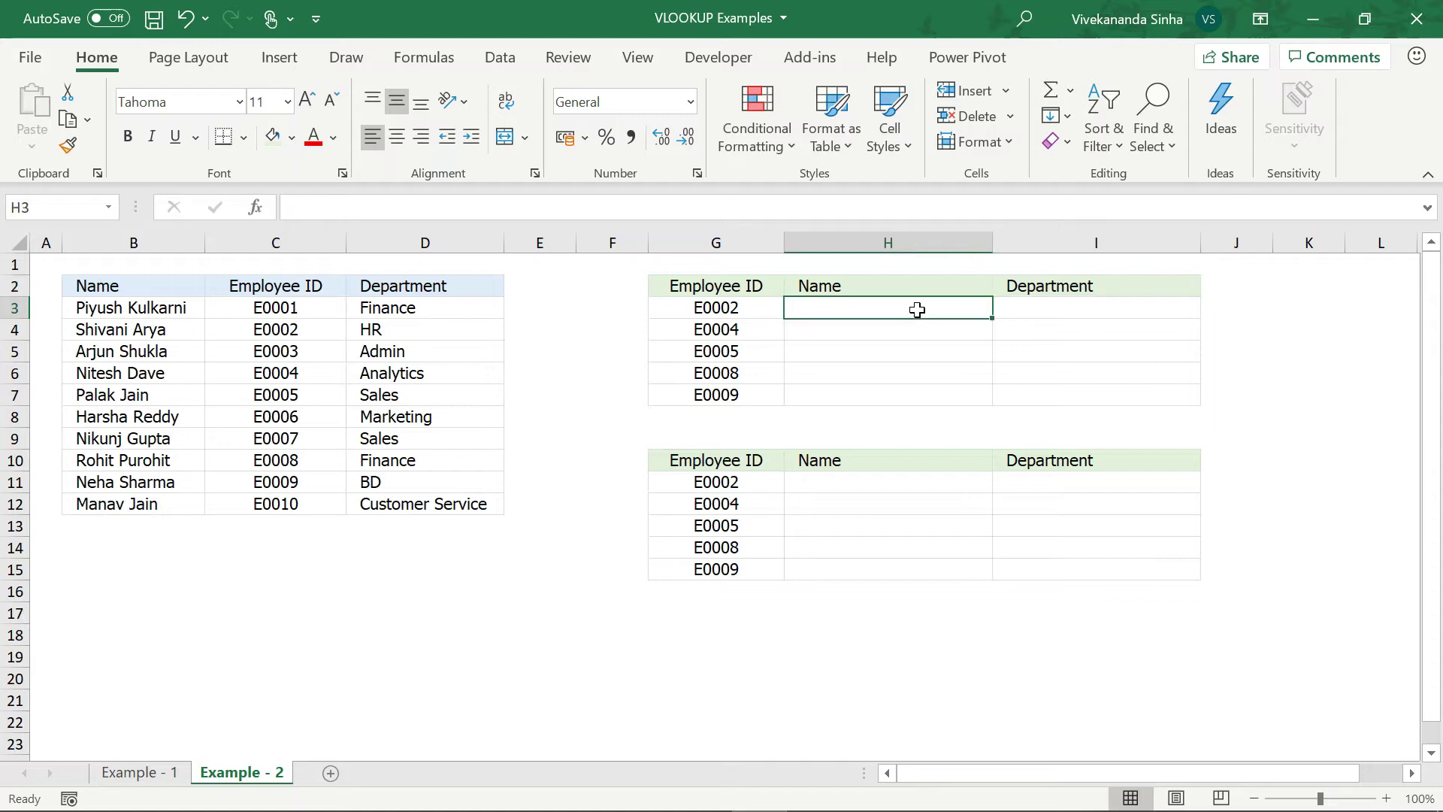
pyautogui.write('=vlo')
pyautogui.press('Tab')
pyautogui.click(730, 308)
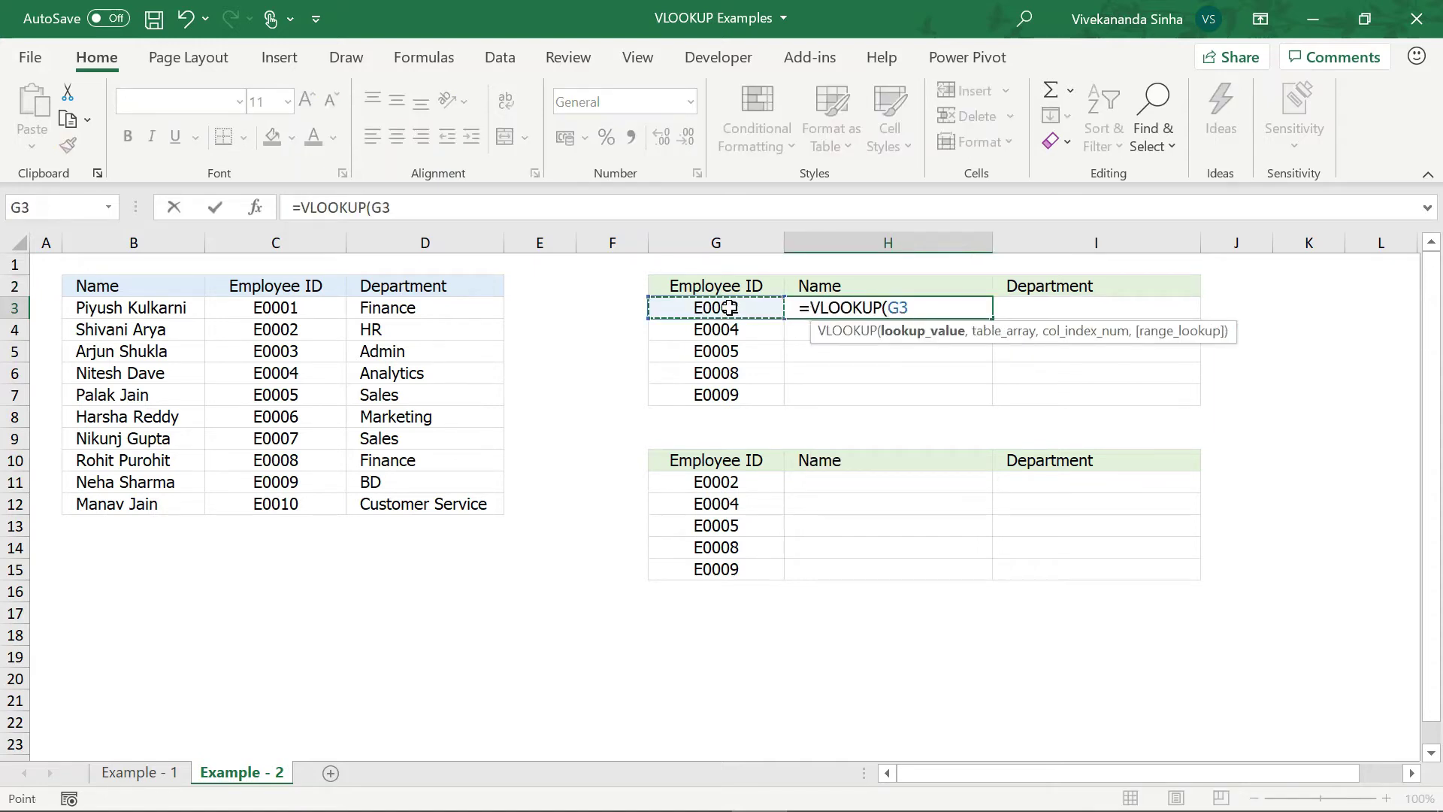
pyautogui.press('F4')
pyautogui.press('F4')
pyautogui.press('F4')
pyautogui.write(',')
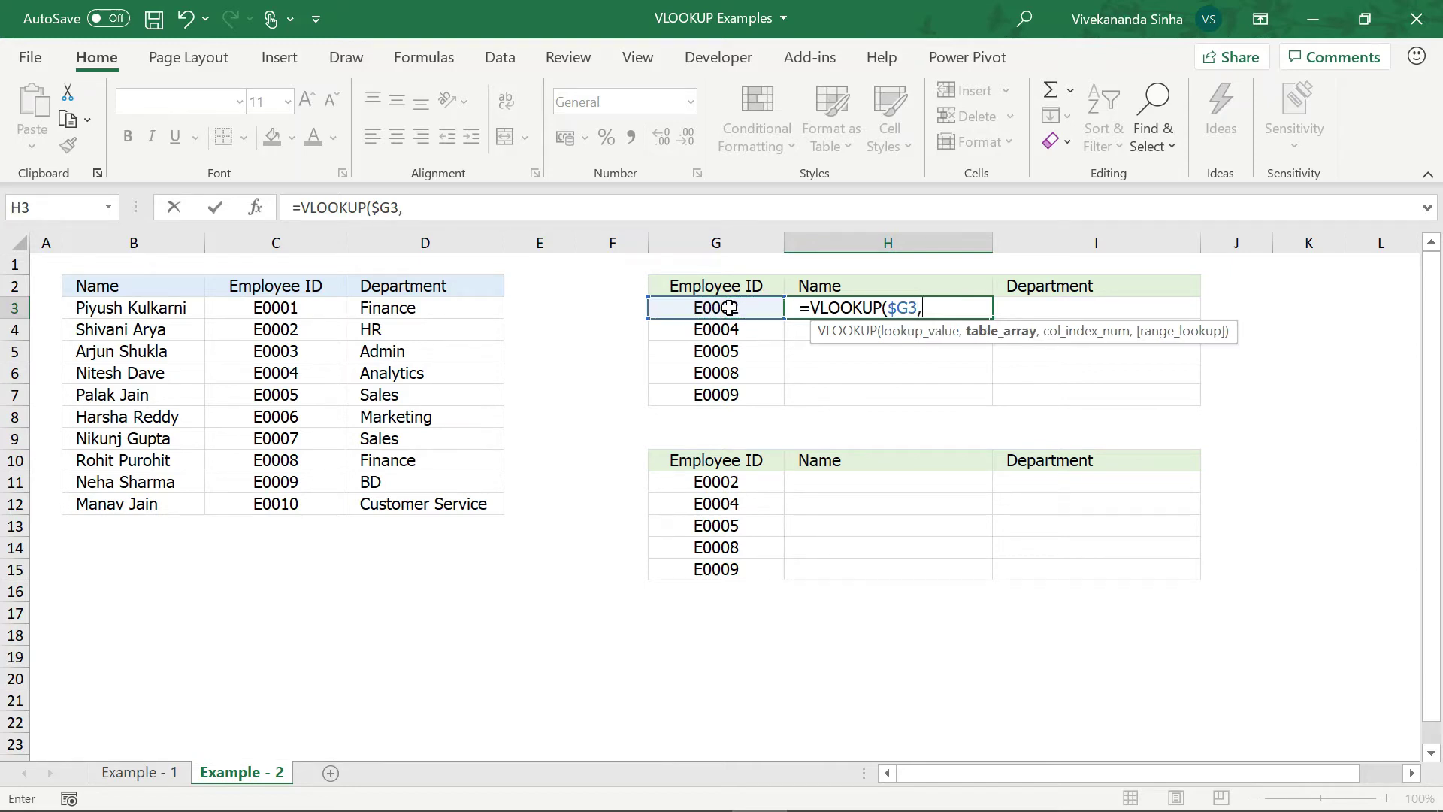
# Begin the table array of the H3 formula with a CHOOSE function using the index array {1,2,3}.
pyautogui.write('choo')
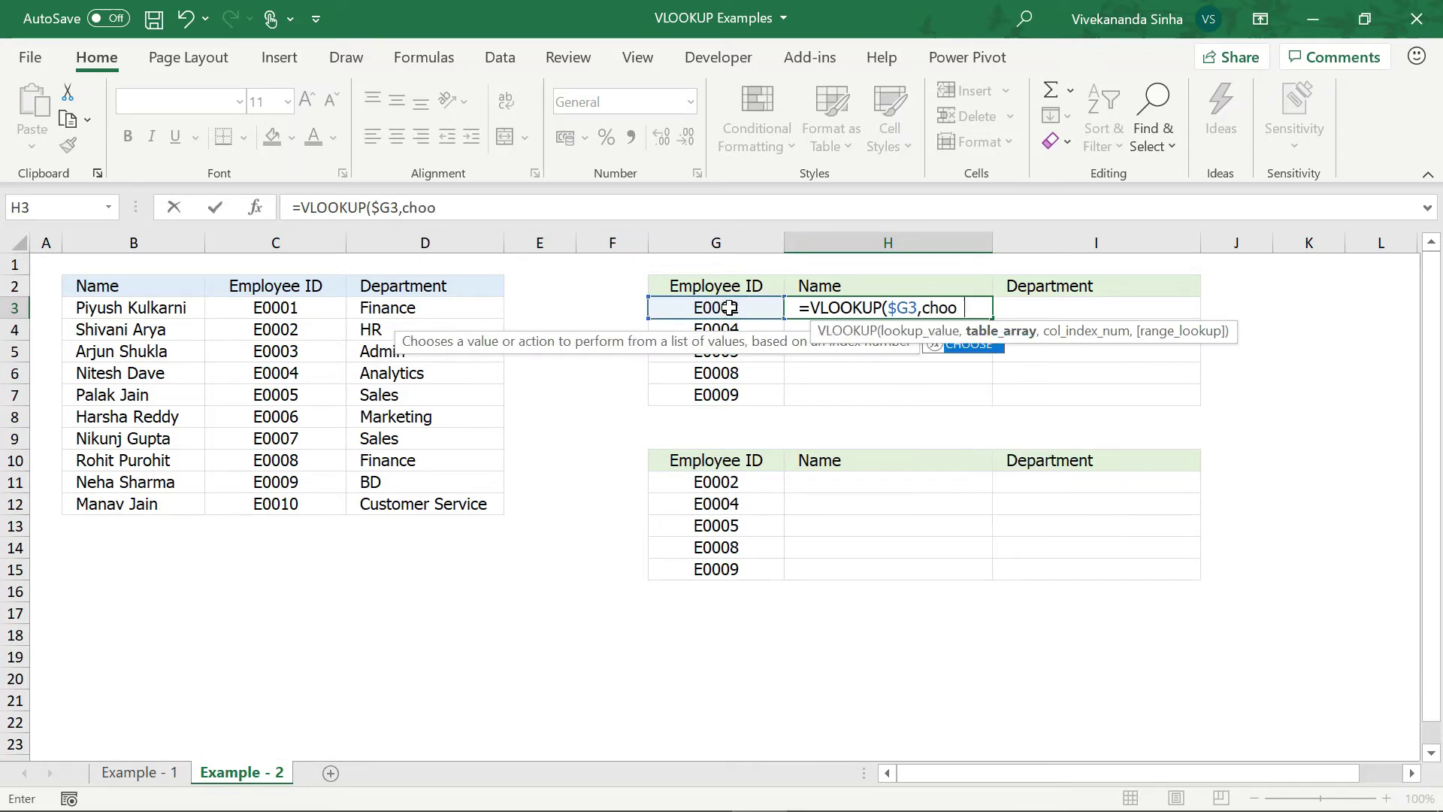
pyautogui.write('se({1,2,3')
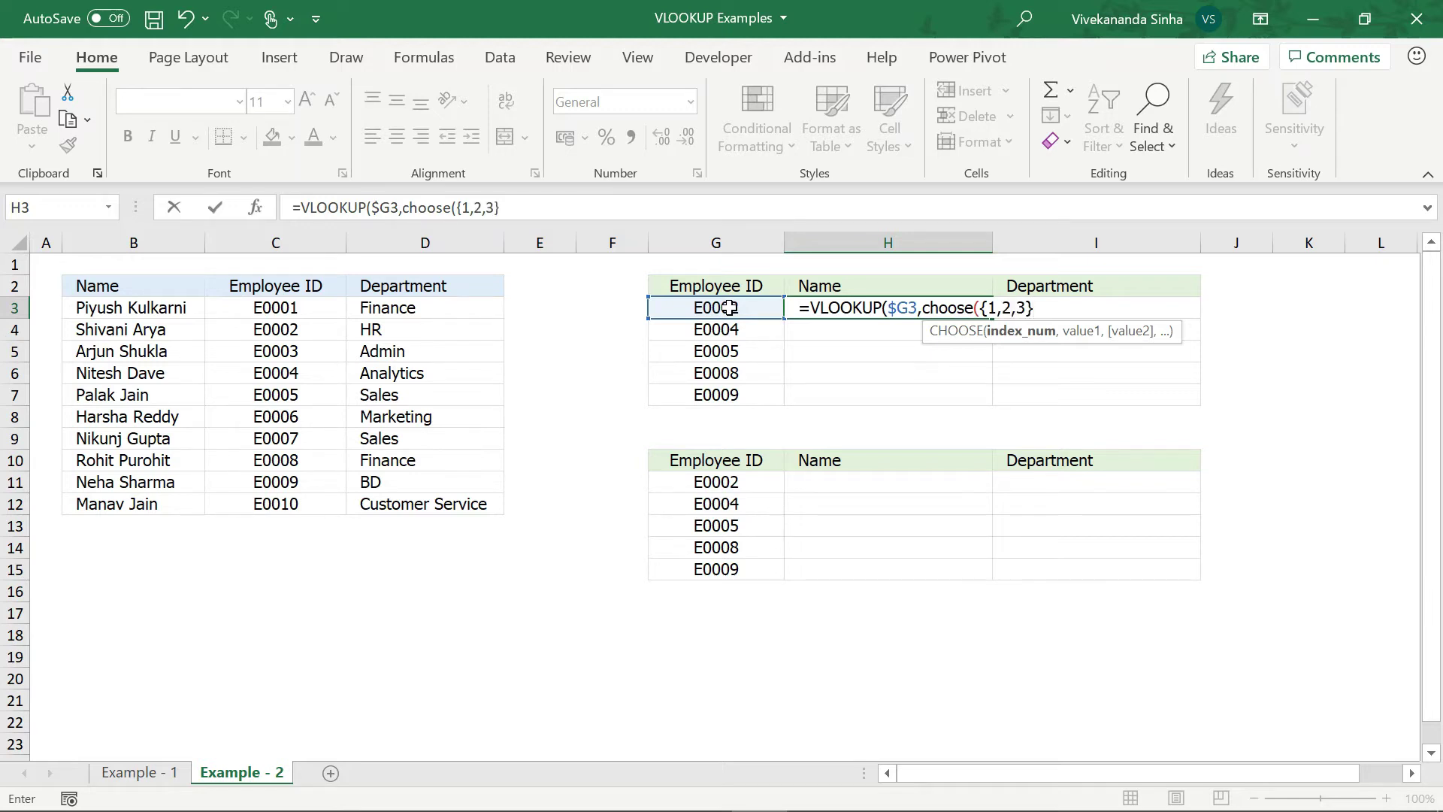
pyautogui.write(',')
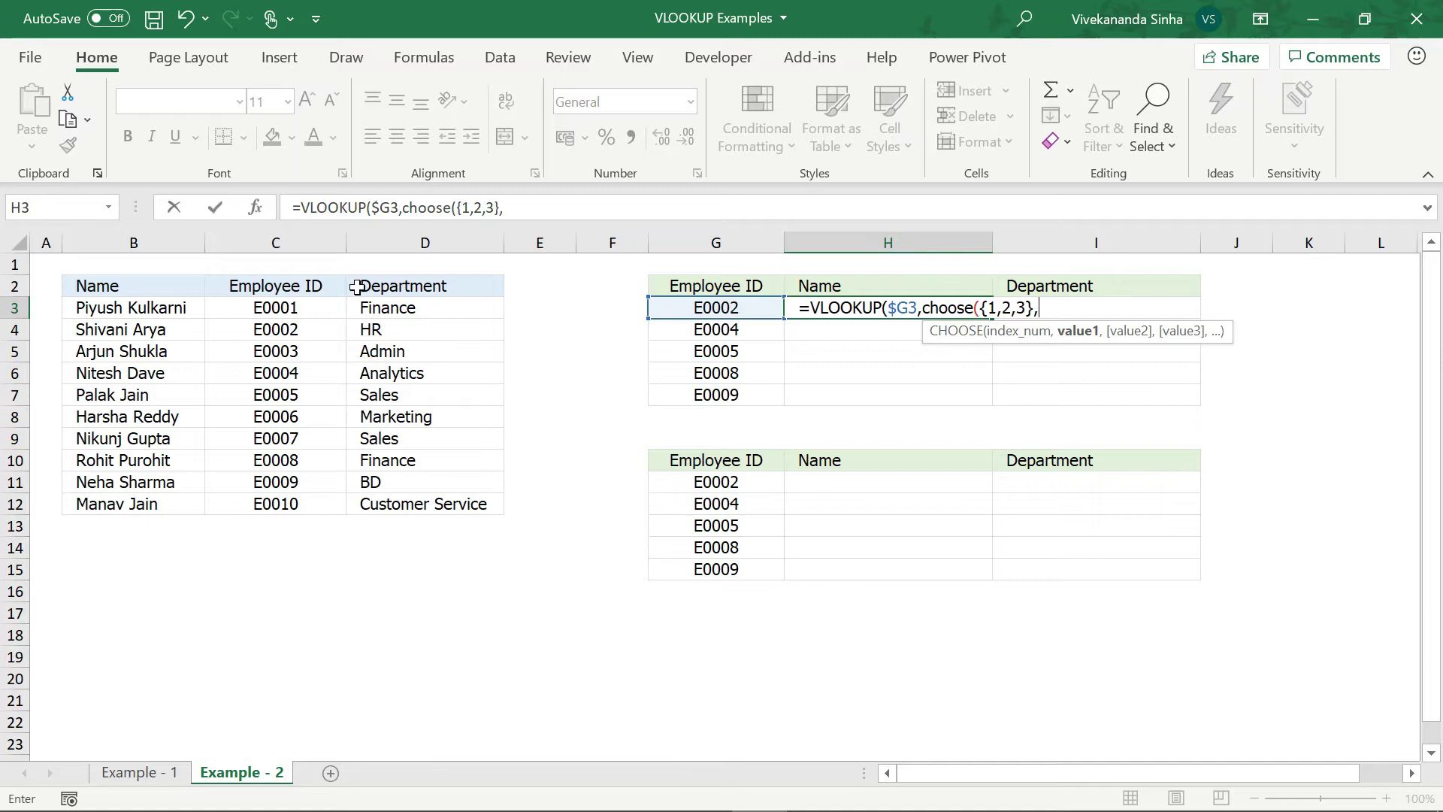
# Supply CHOOSE with the absolute ranges $C$2:$C$12, $B$2:$B$12 and $D$2:$D$12 in that order and close the function.
pyautogui.moveTo(310, 283); pyautogui.dragTo(290, 505)
pyautogui.press('F4')
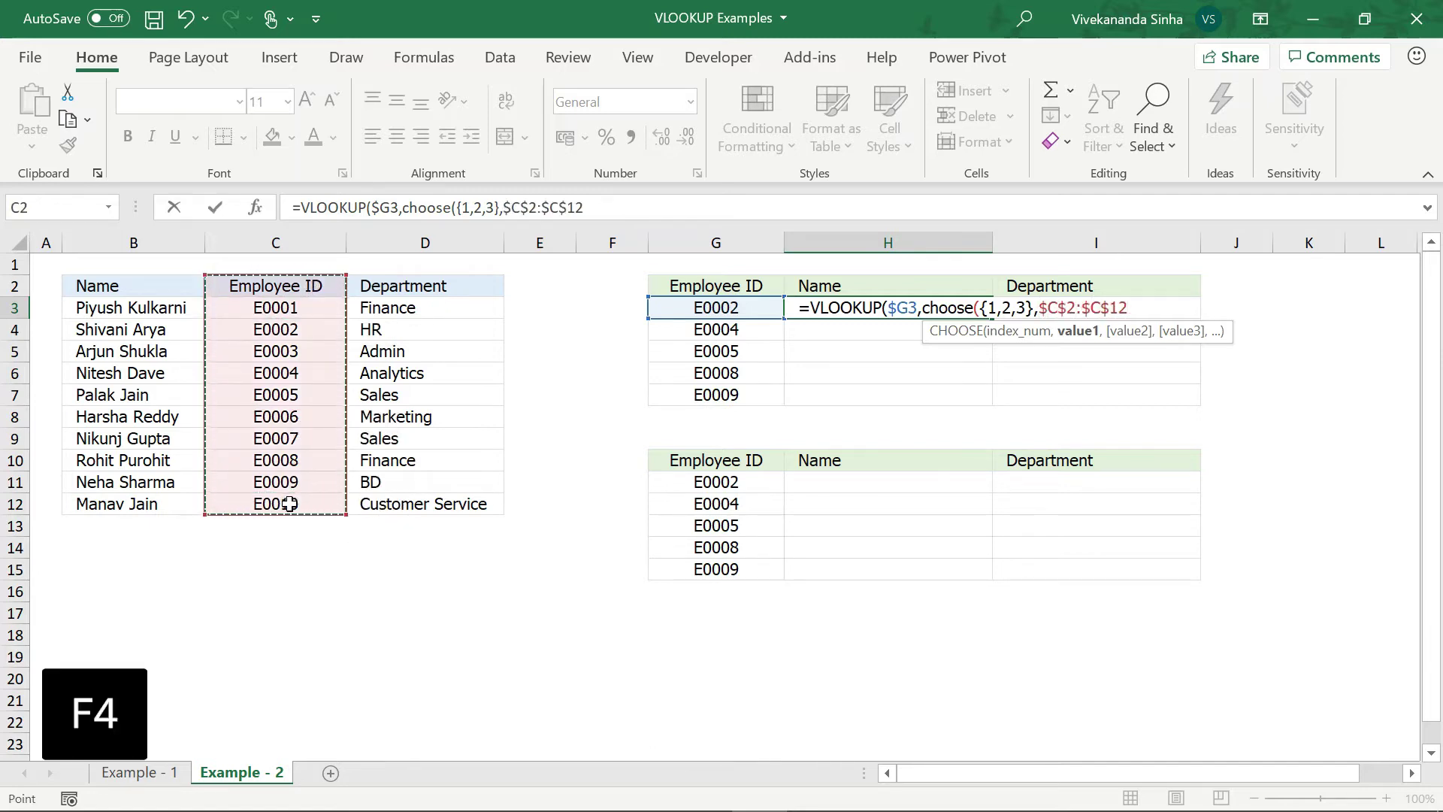
pyautogui.write(',')
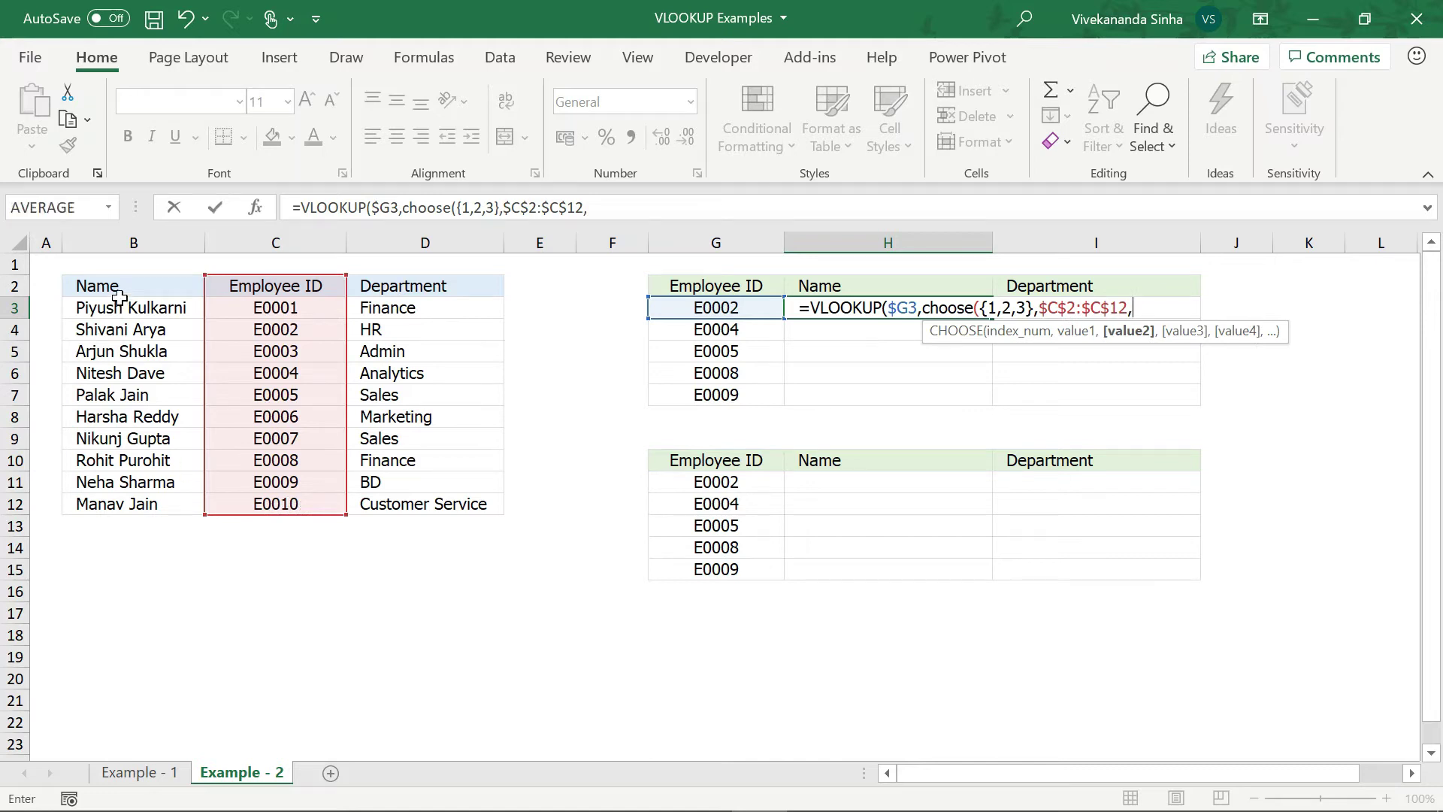
pyautogui.moveTo(121, 288); pyautogui.dragTo(107, 503)
pyautogui.press('F4')
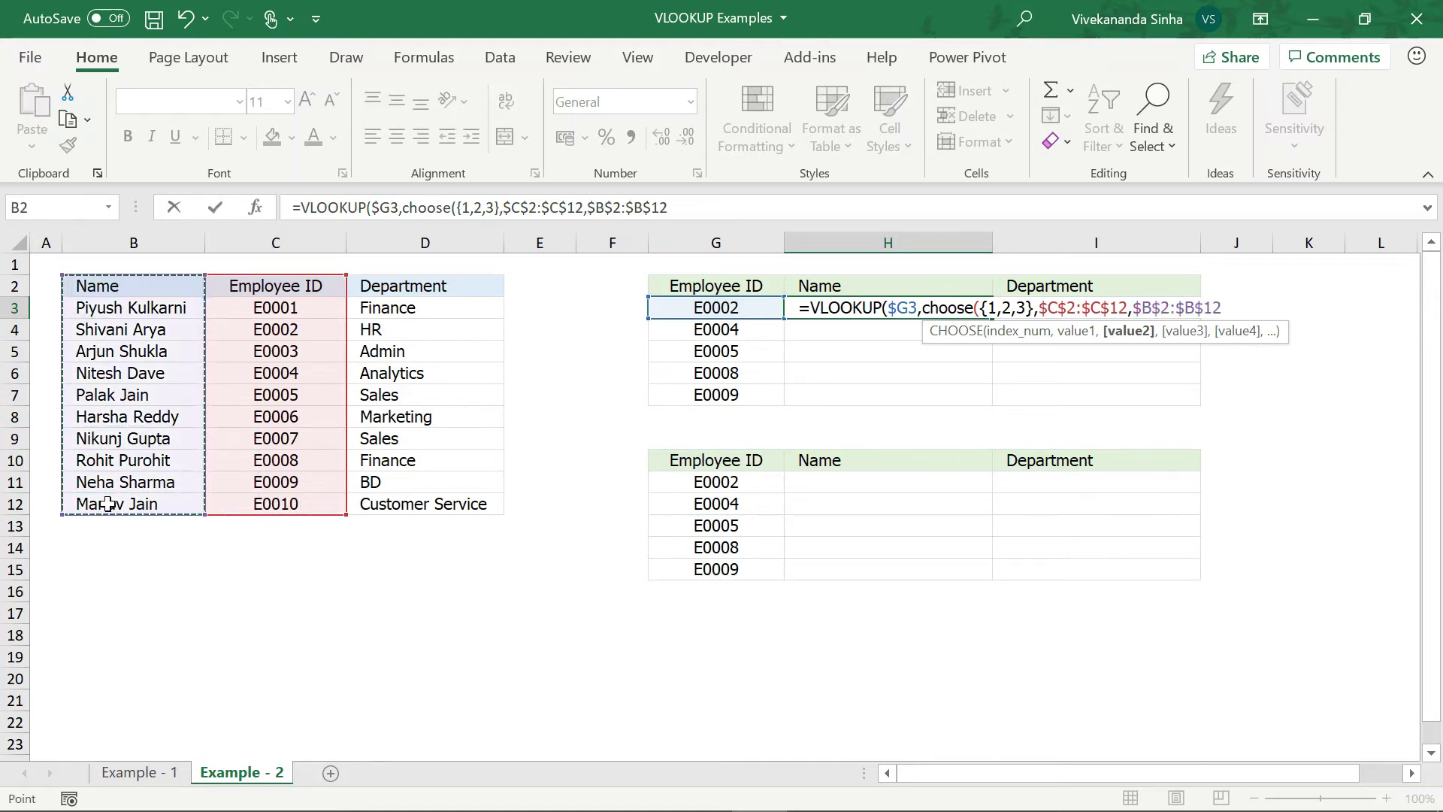
pyautogui.write(',')
pyautogui.moveTo(424, 287); pyautogui.dragTo(411, 496)
pyautogui.press('F4')
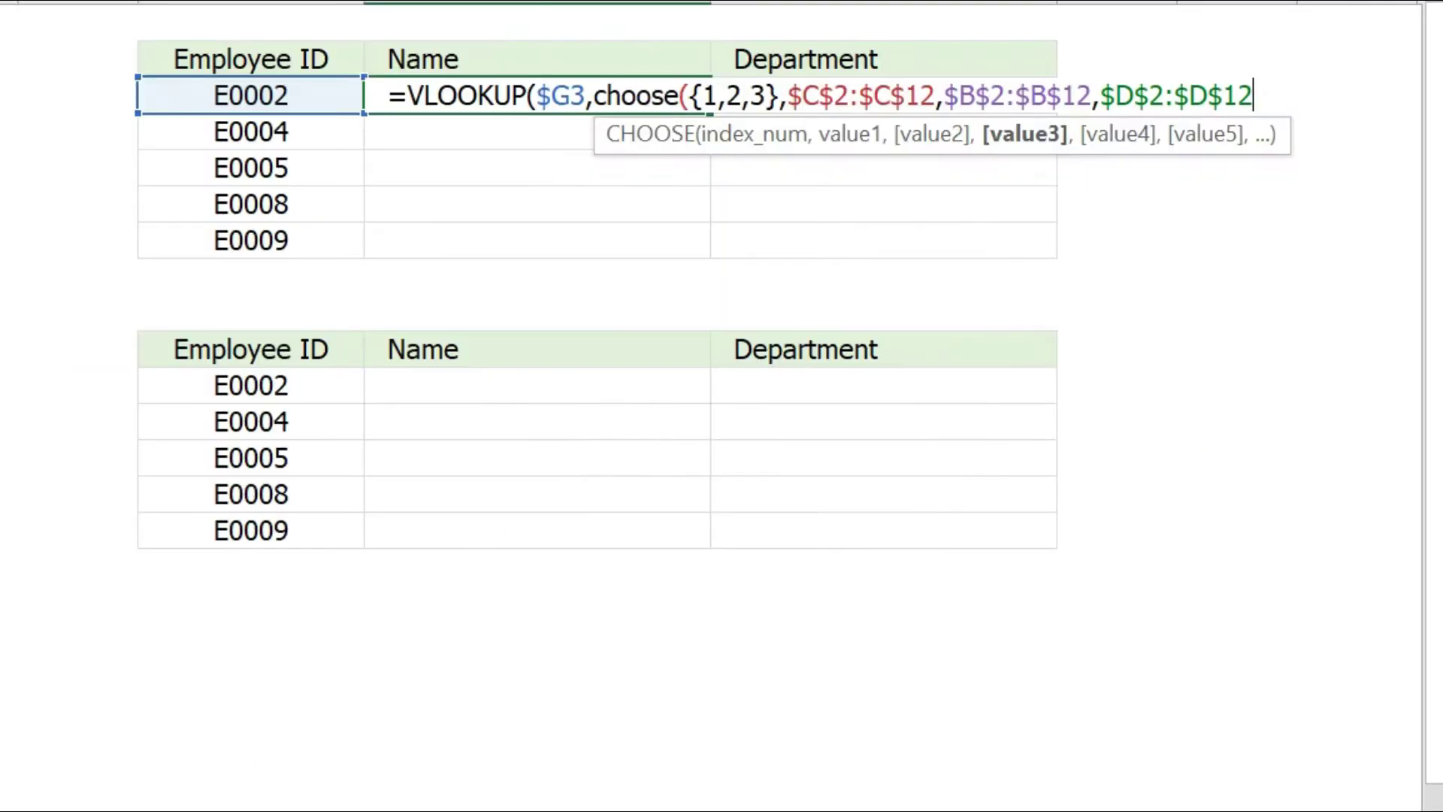
pyautogui.write(')')
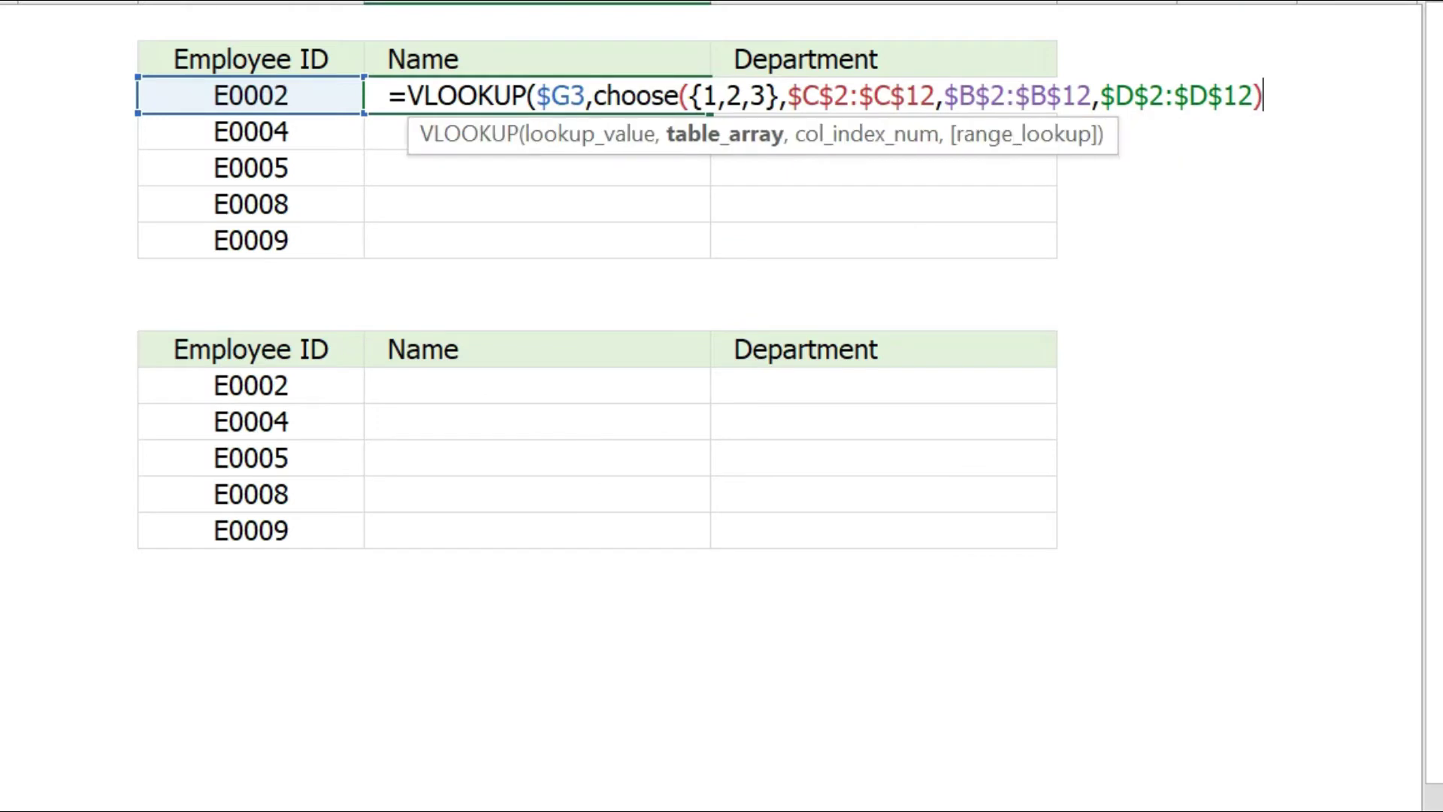
# Complete the VLOOKUP with column index 2 and exact match 0, enter it as an array formula, and fill it down to H7.
pyautogui.write(',2')
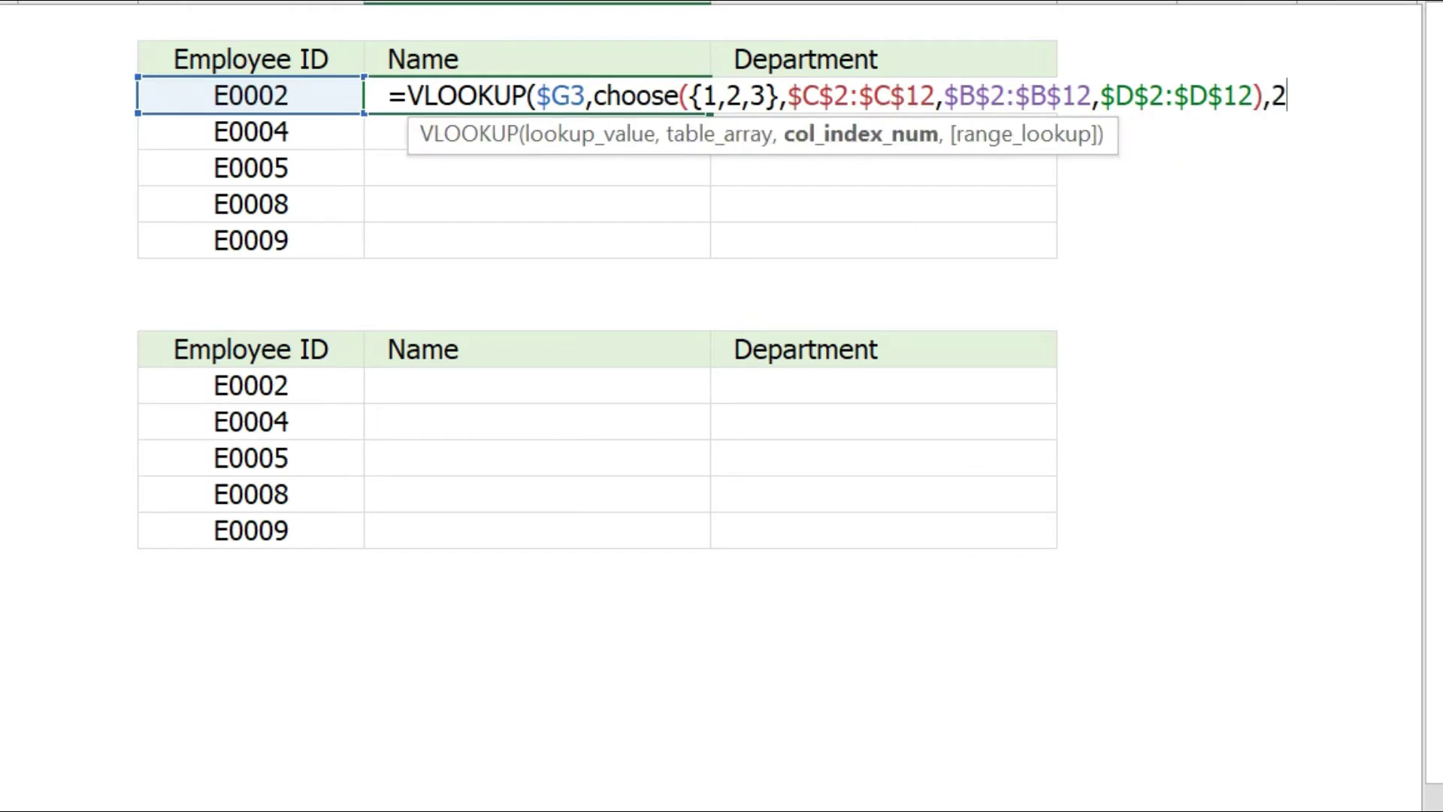
pyautogui.write(',0')
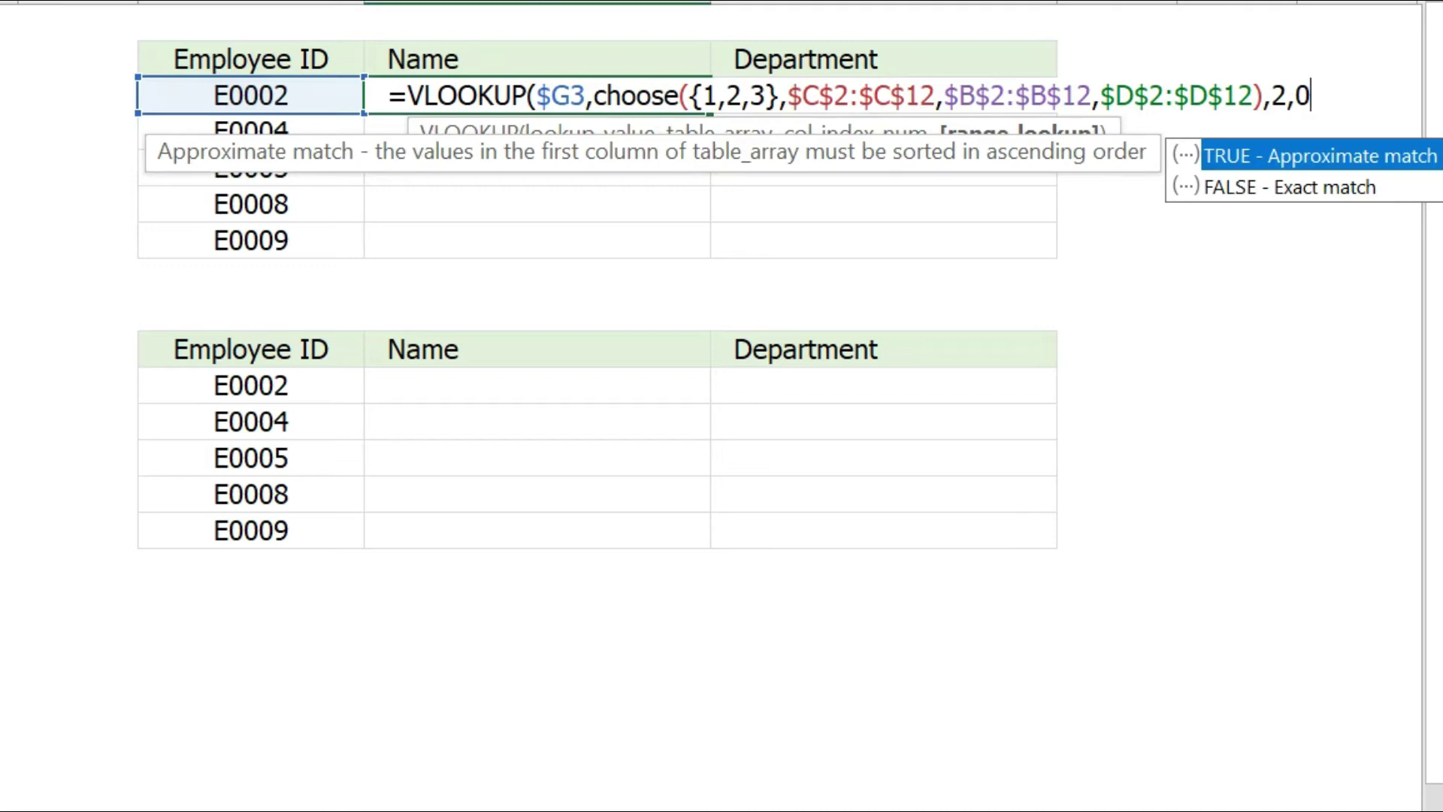
pyautogui.write(')')
pyautogui.hotkey('ctrl', 'shift', 'Return')
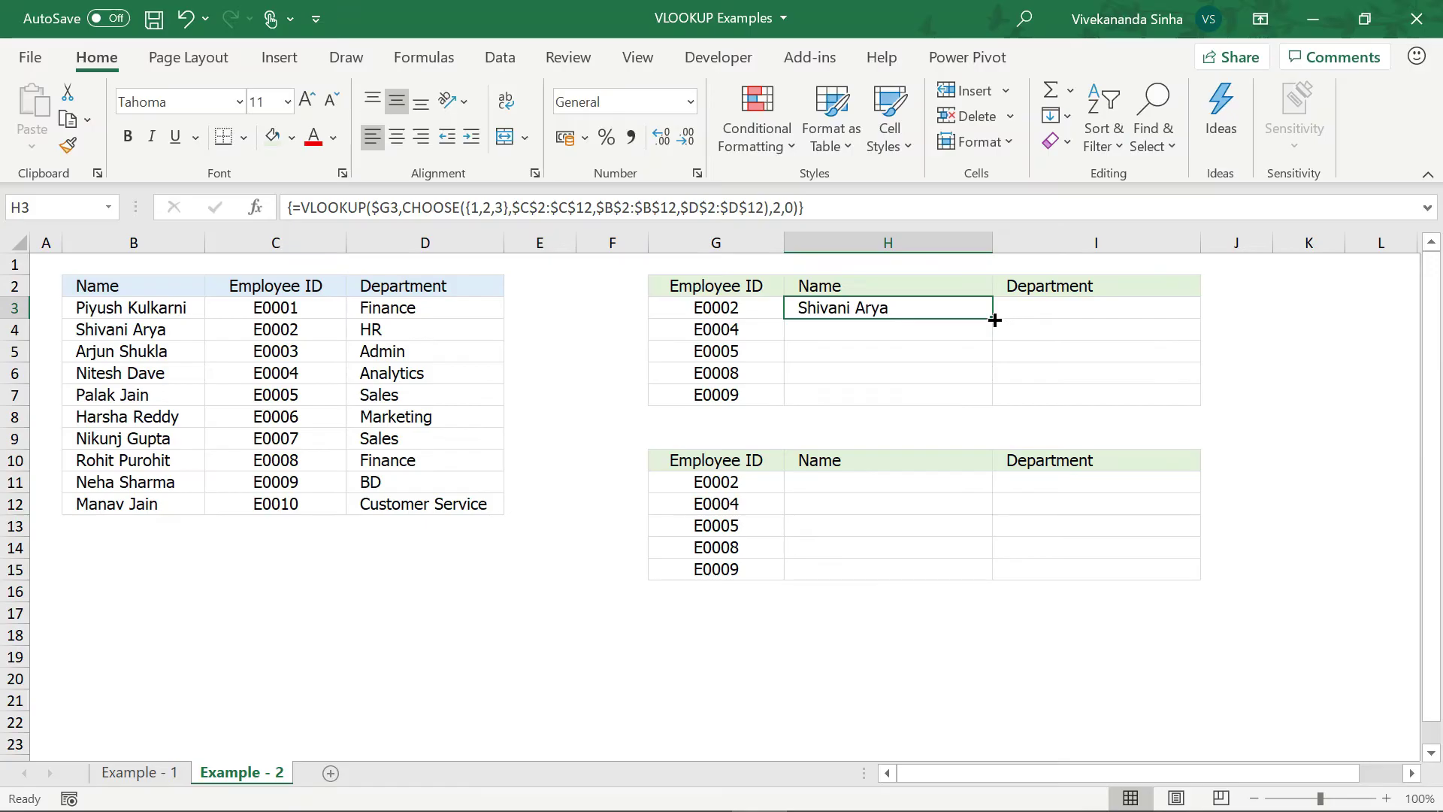
pyautogui.doubleClick(995, 319)
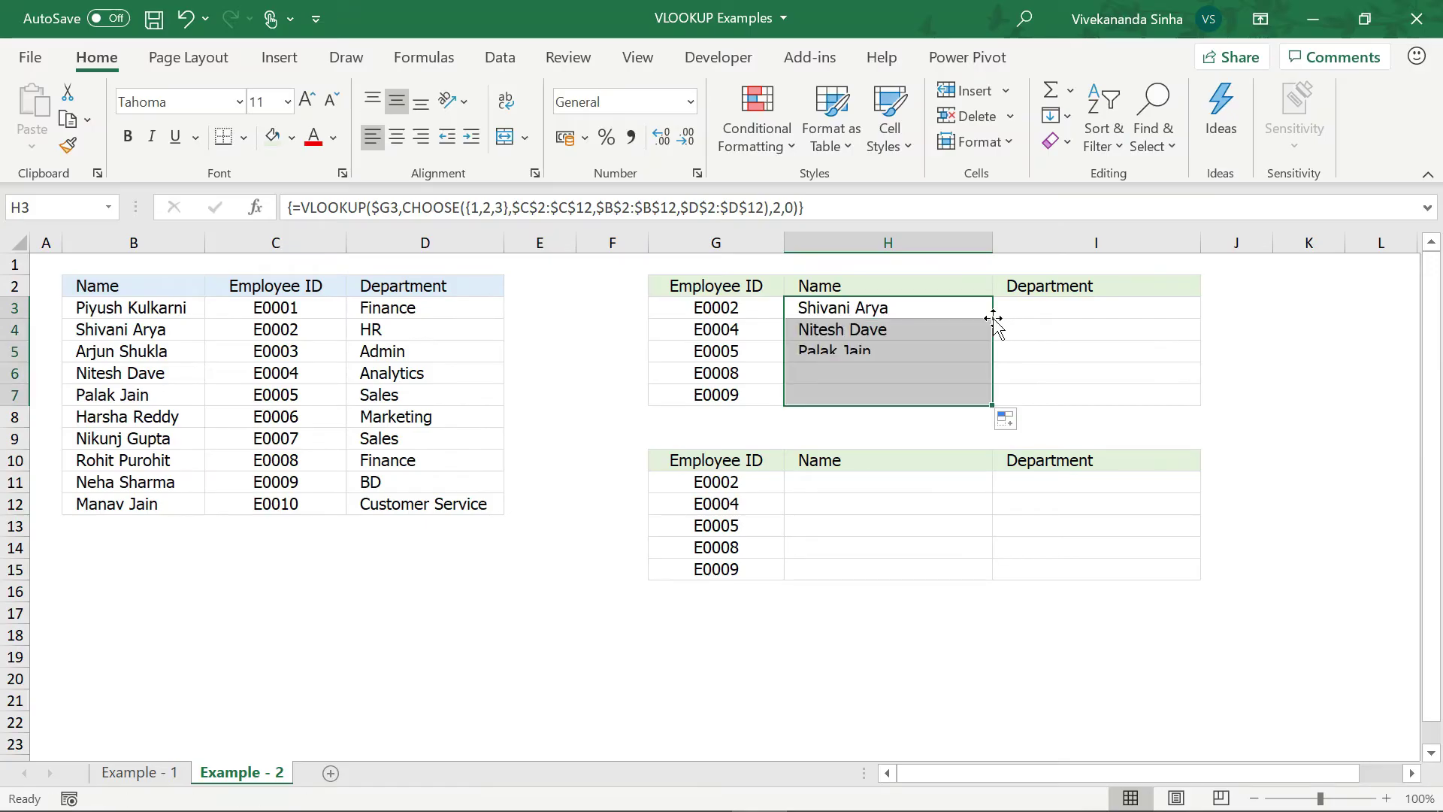
# Copy the Name formula from H3 into the first Department cell, I3.
pyautogui.click(945, 314)
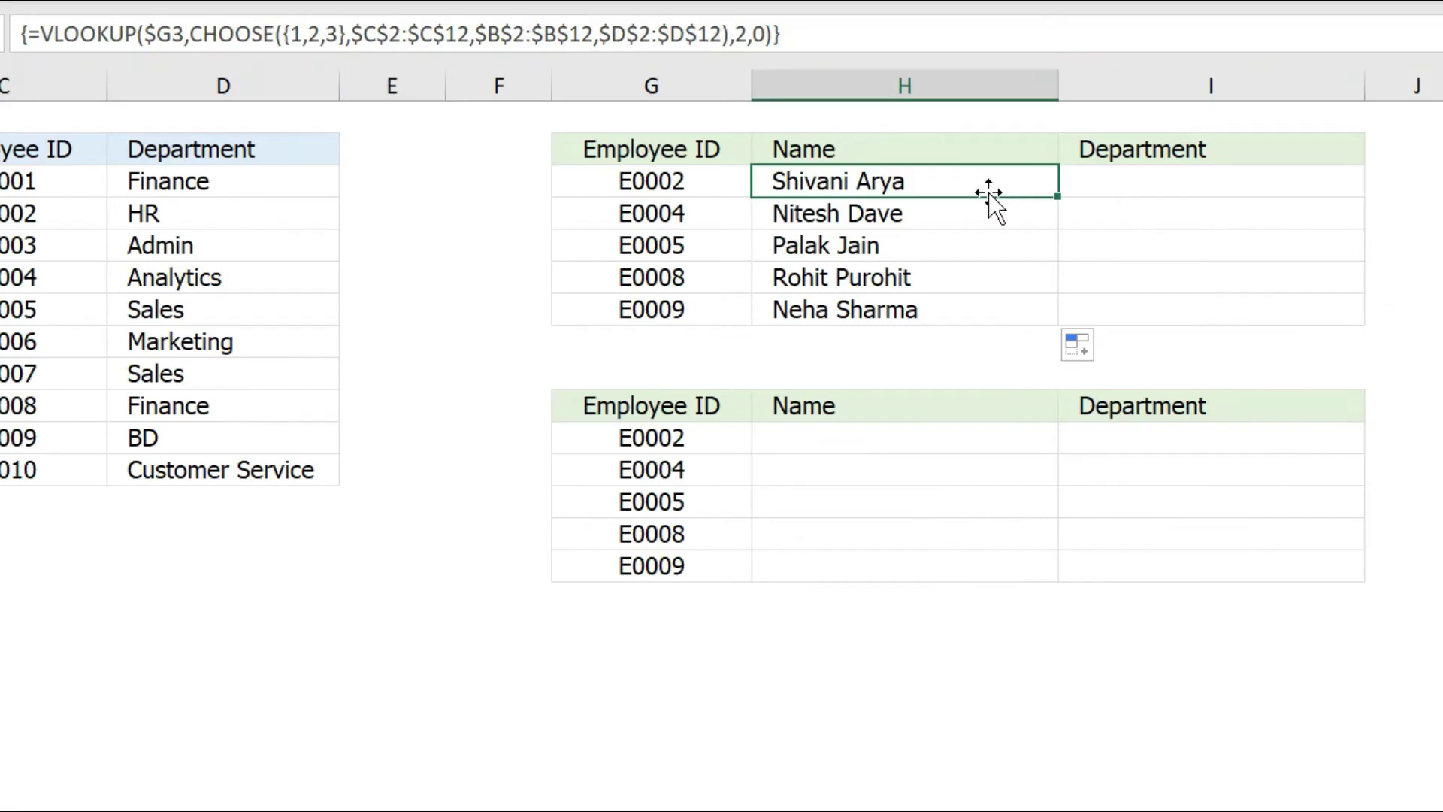
pyautogui.hotkey('ctrl', 'c')
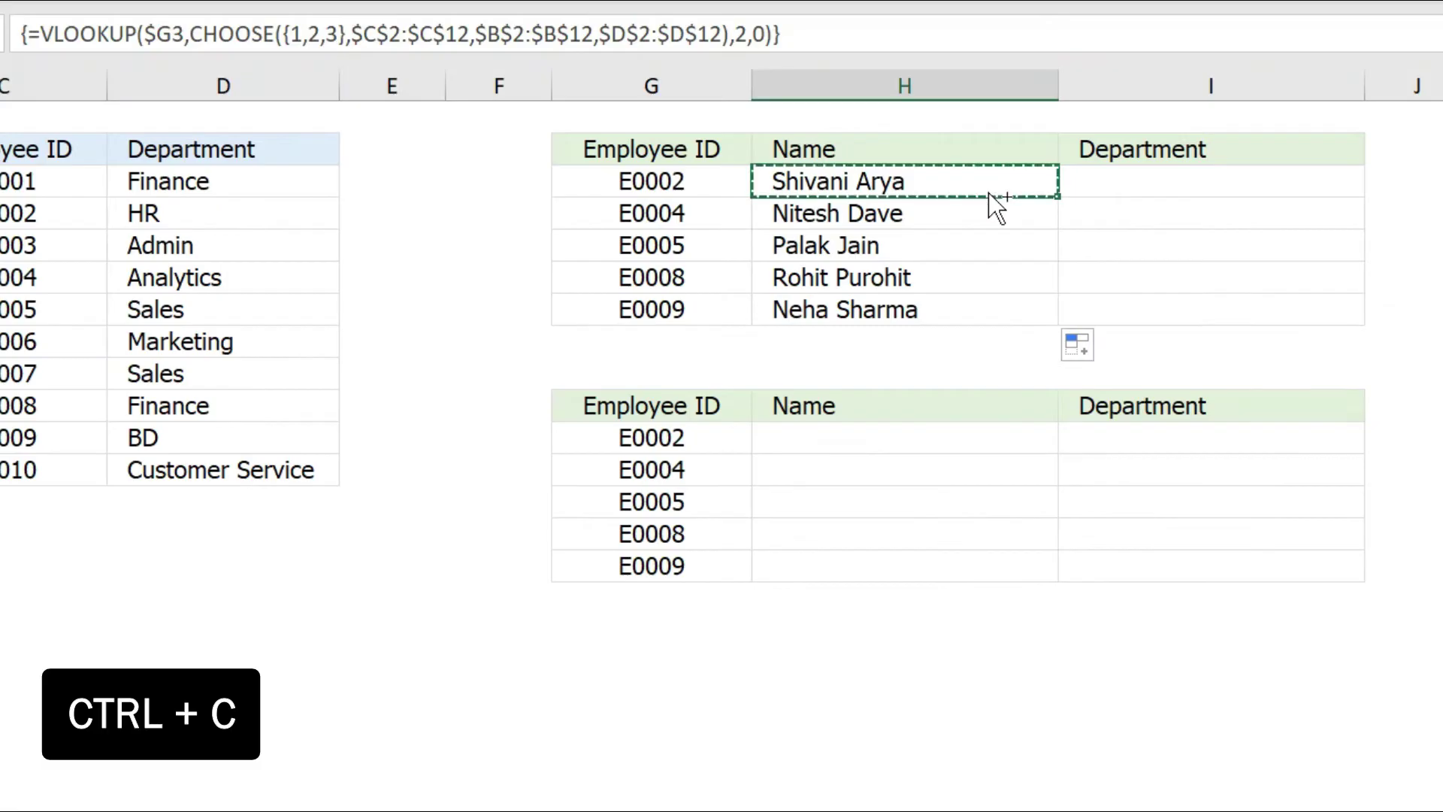
pyautogui.click(1090, 188)
pyautogui.hotkey('ctrl', 'v')
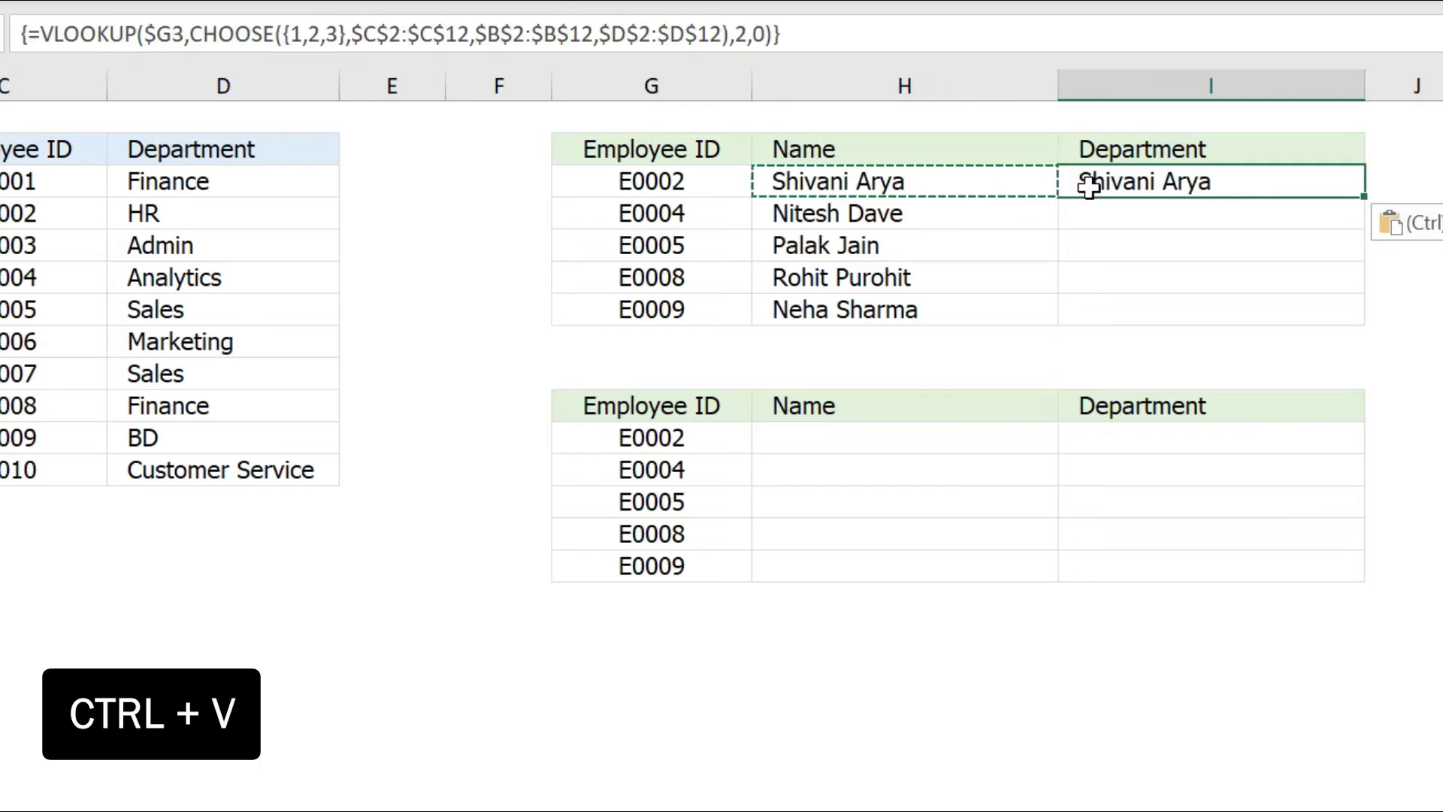
# Change the column index in the I3 formula to 3, enter it as an array formula, and fill it down to I7.
pyautogui.click(747, 33)
pyautogui.press('BackSpace')
pyautogui.write('3')
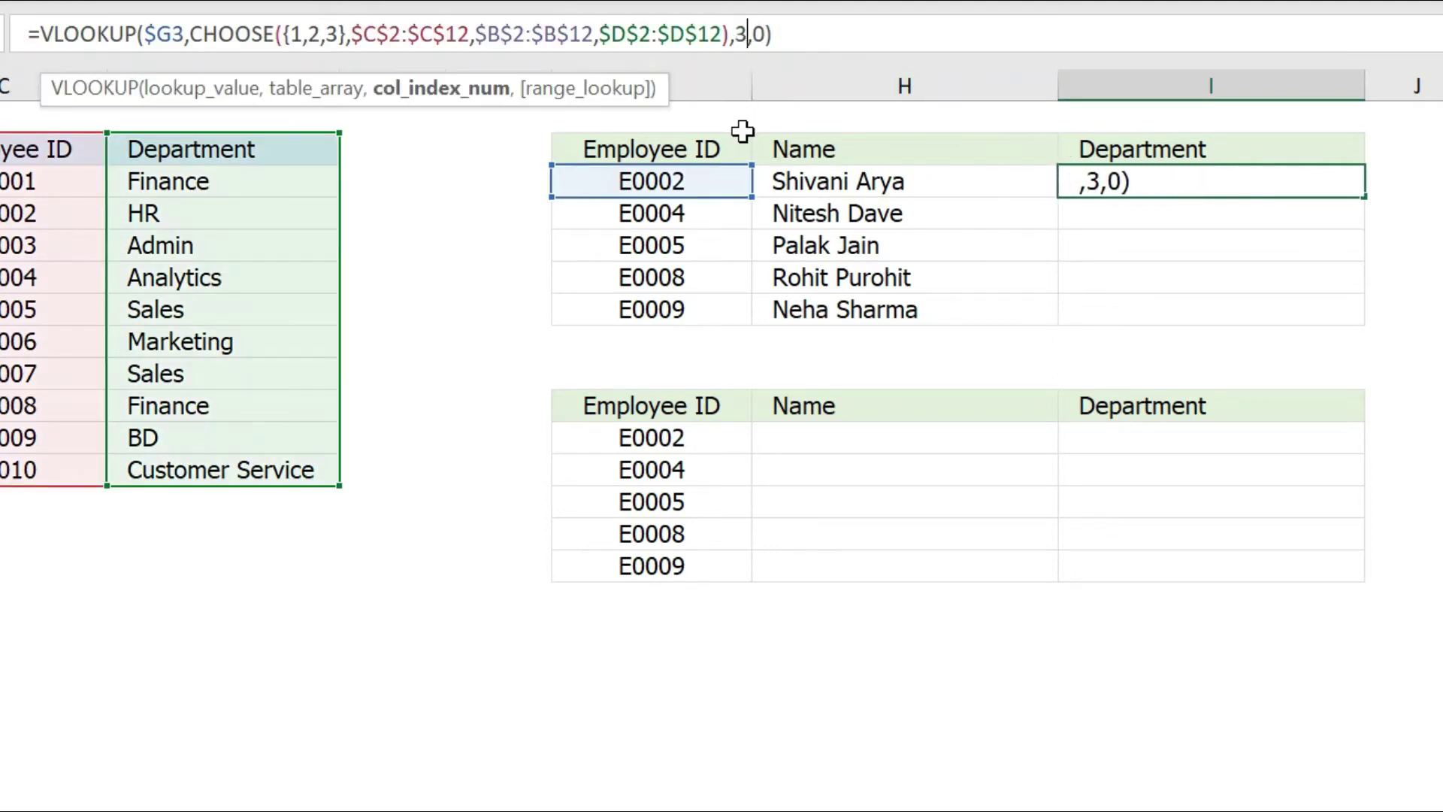
pyautogui.hotkey('ctrl', 'shift', 'Return')
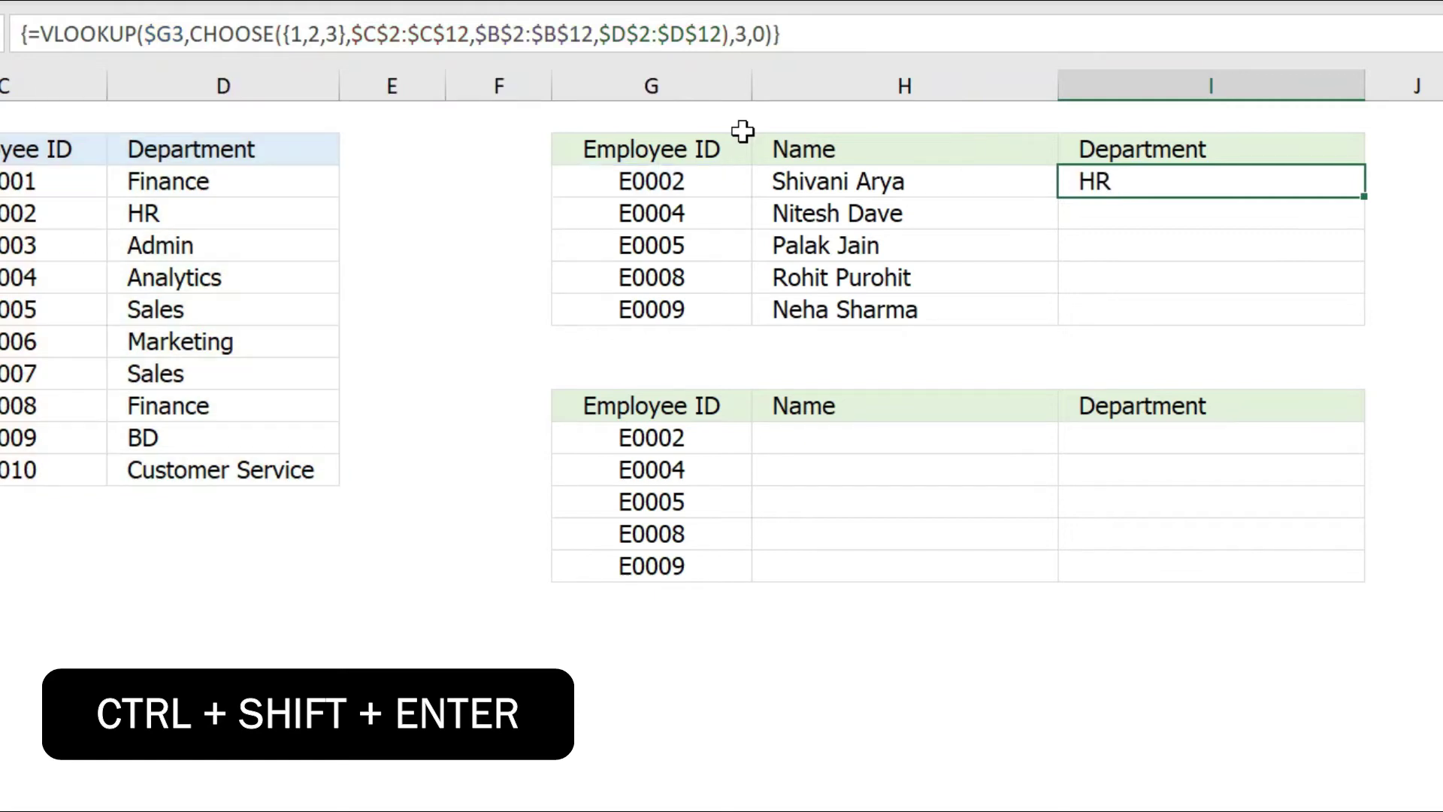
pyautogui.doubleClick(1368, 197)
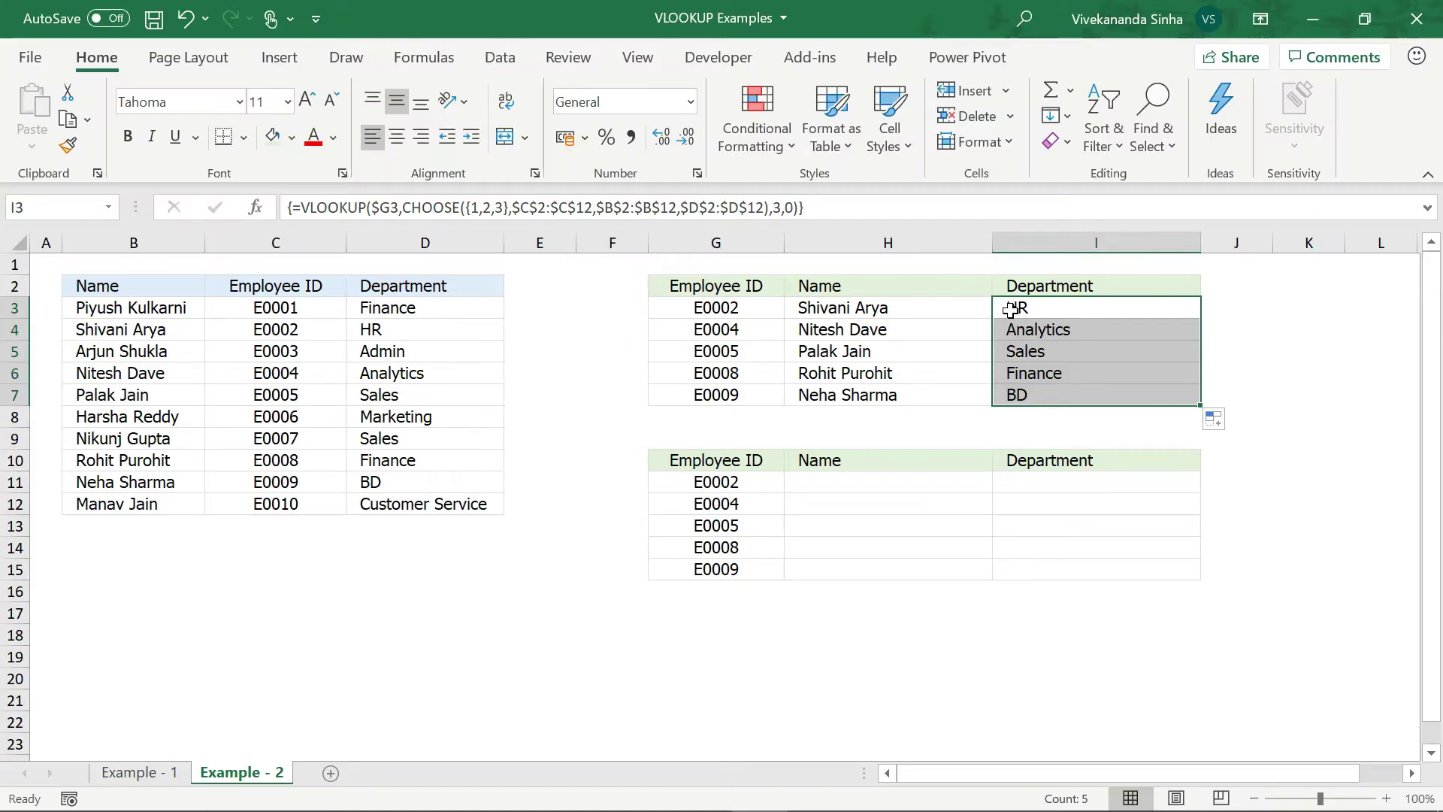
# Examine the Department results and the E0005 row in the upper lookup table, and compare the formulas in H3 and I3.
pyautogui.click(1011, 309)
pyautogui.click(1026, 331)
pyautogui.click(1022, 353)
pyautogui.click(1017, 373)
pyautogui.click(1018, 394)
pyautogui.click(723, 351)
pyautogui.moveTo(723, 351); pyautogui.dragTo(1046, 348)
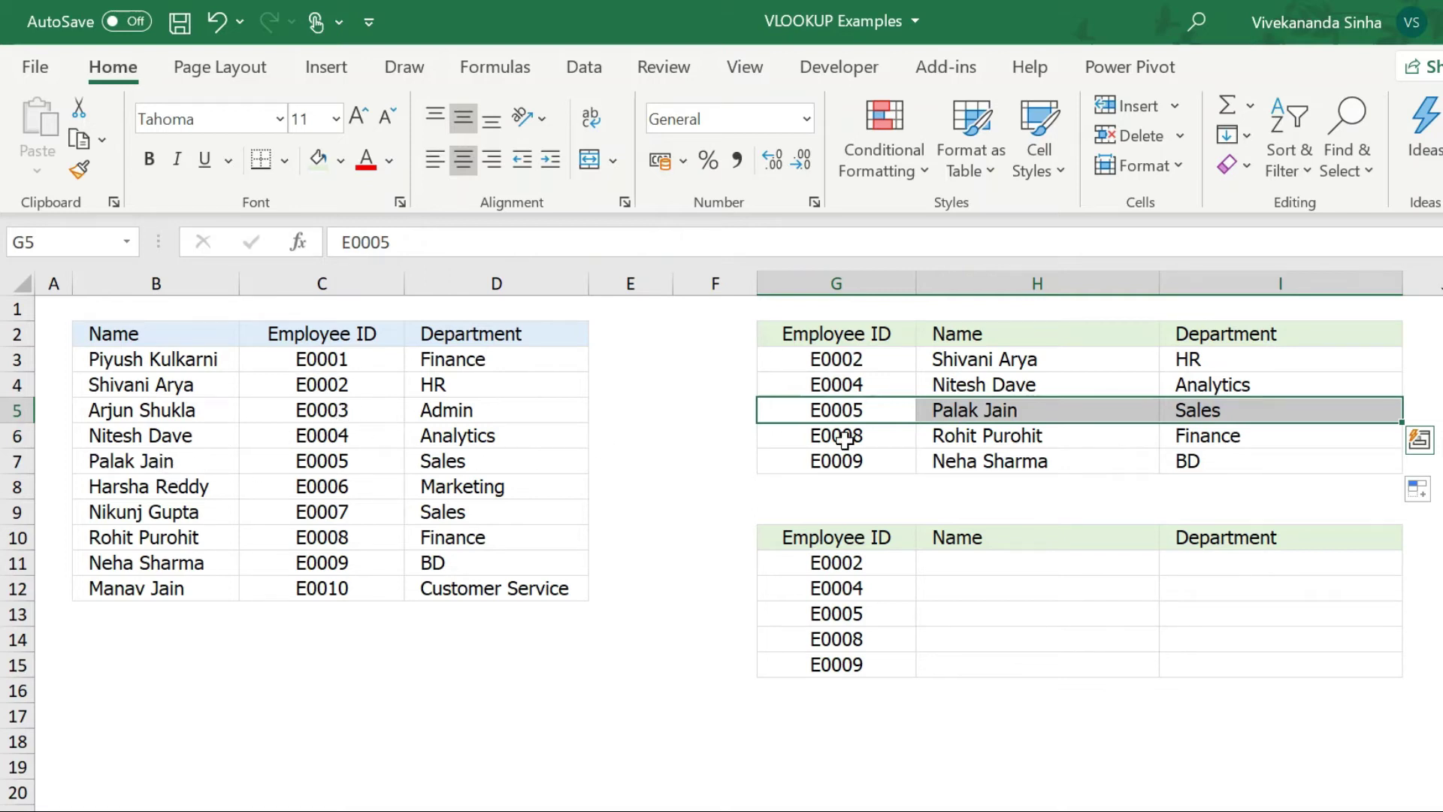
pyautogui.click(1195, 410)
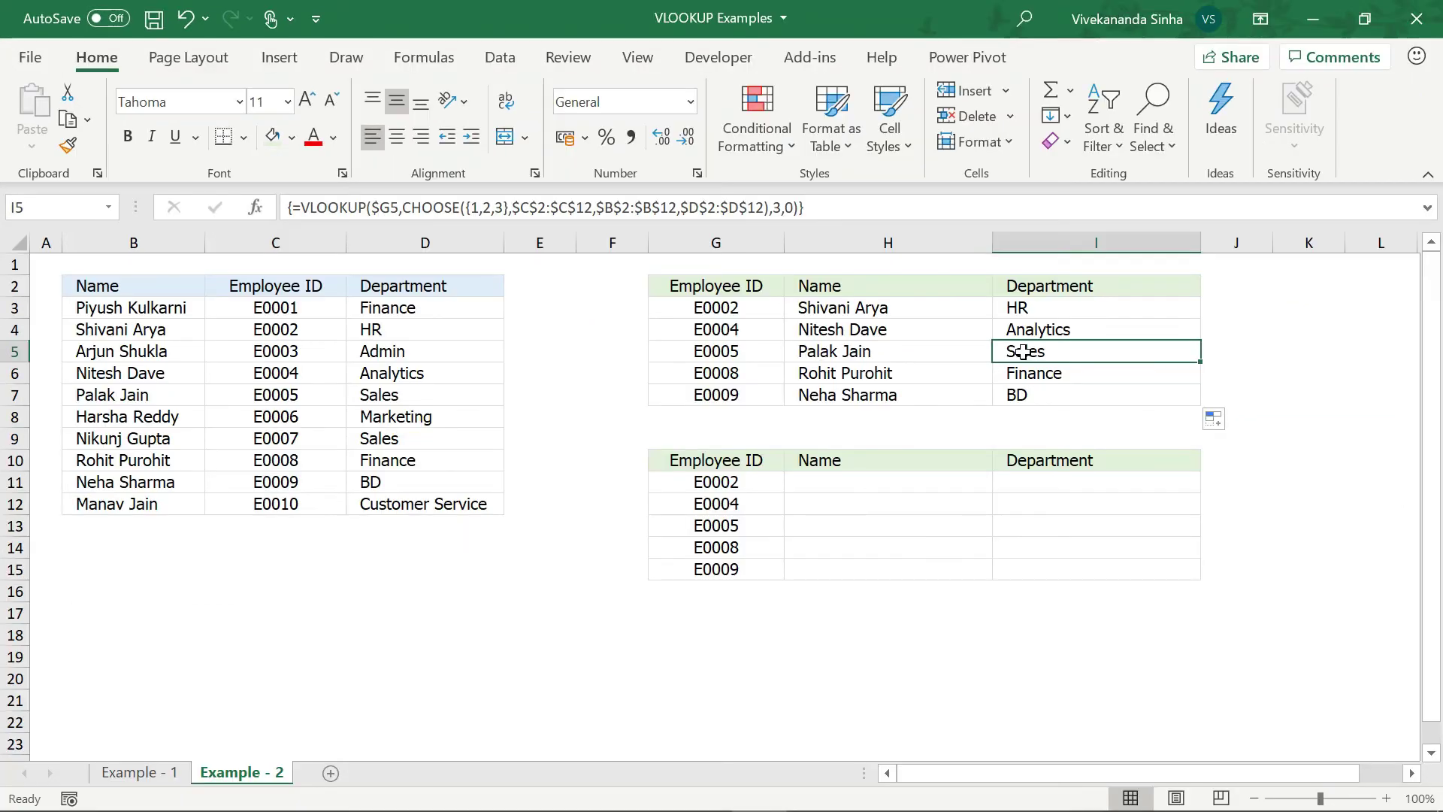
pyautogui.click(852, 289)
pyautogui.click(854, 308)
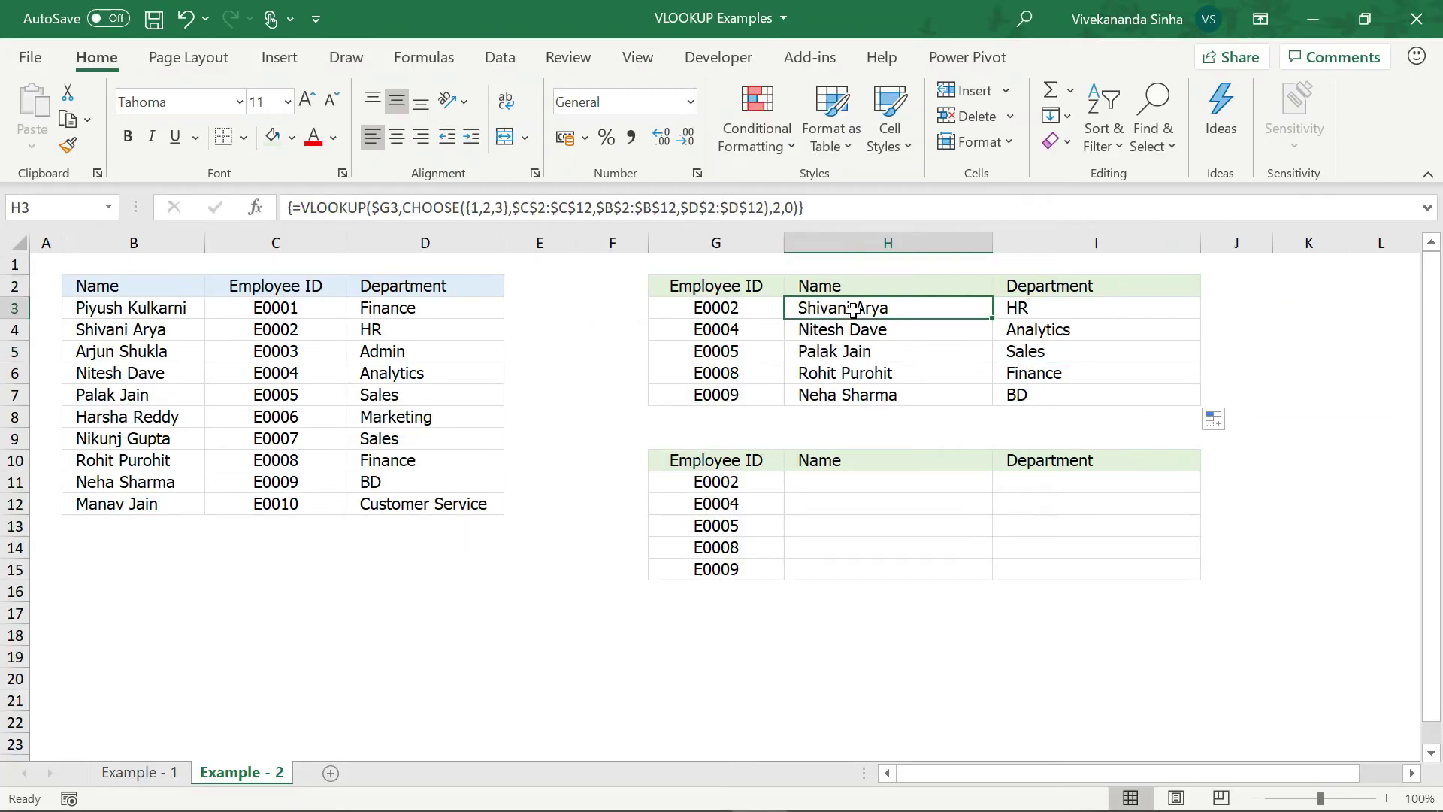
pyautogui.click(1039, 305)
pyautogui.rightClick(1038, 305)
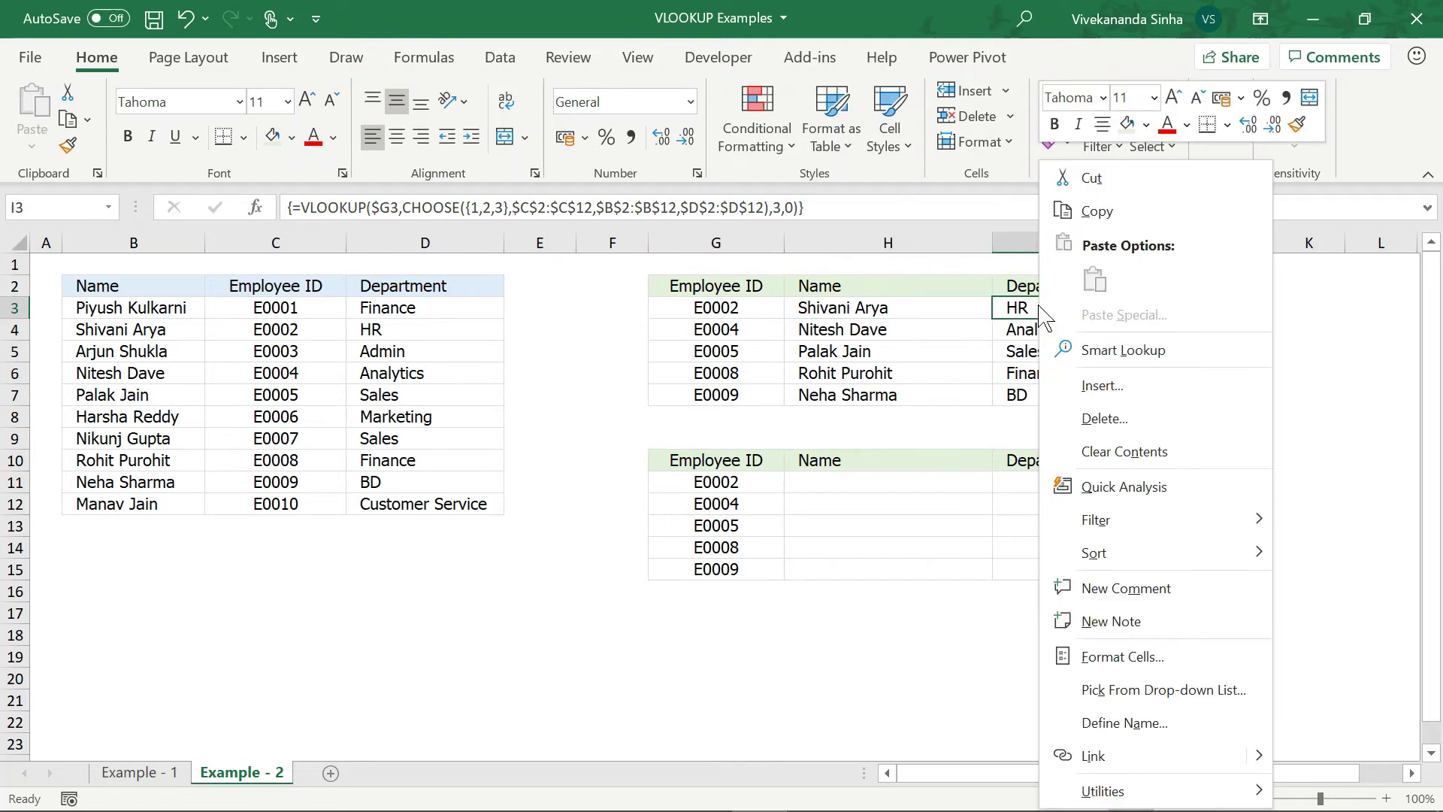
pyautogui.click(1022, 304)
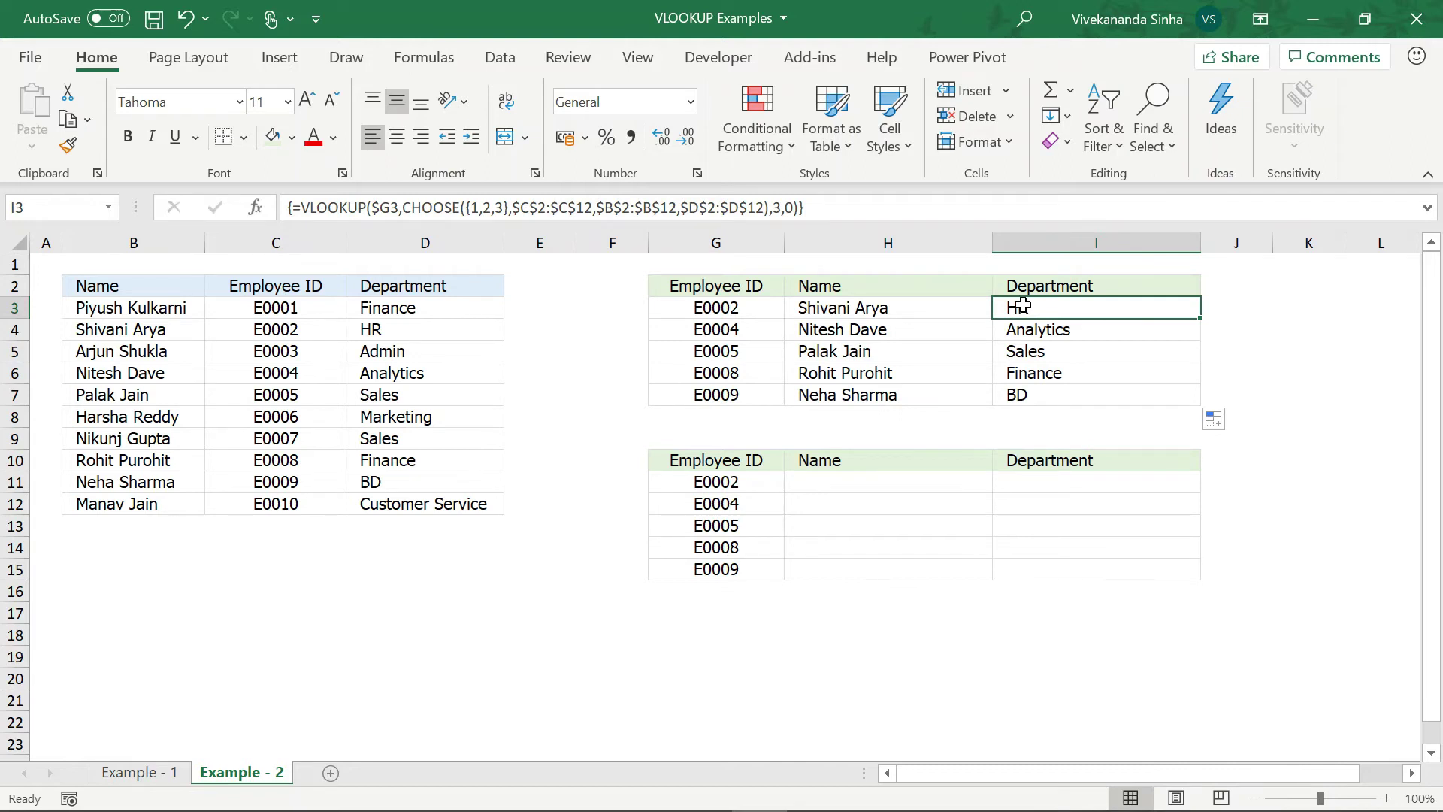
# Start a VLOOKUP formula across H11:I11 in the lower table with the column-locked reference $G11 as its lookup value.
pyautogui.moveTo(820, 487); pyautogui.dragTo(1017, 482)
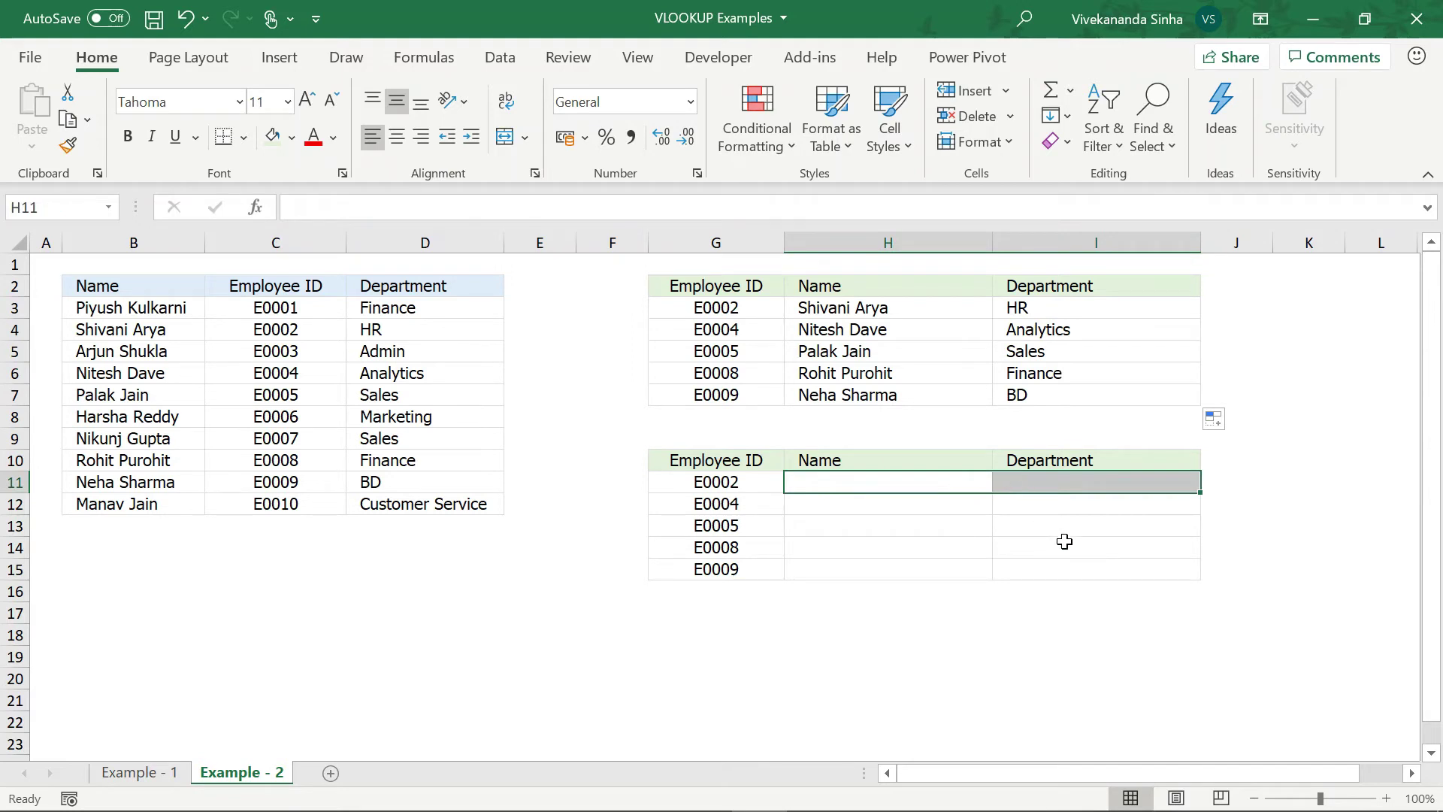
pyautogui.write('=vlo')
pyautogui.press('Tab')
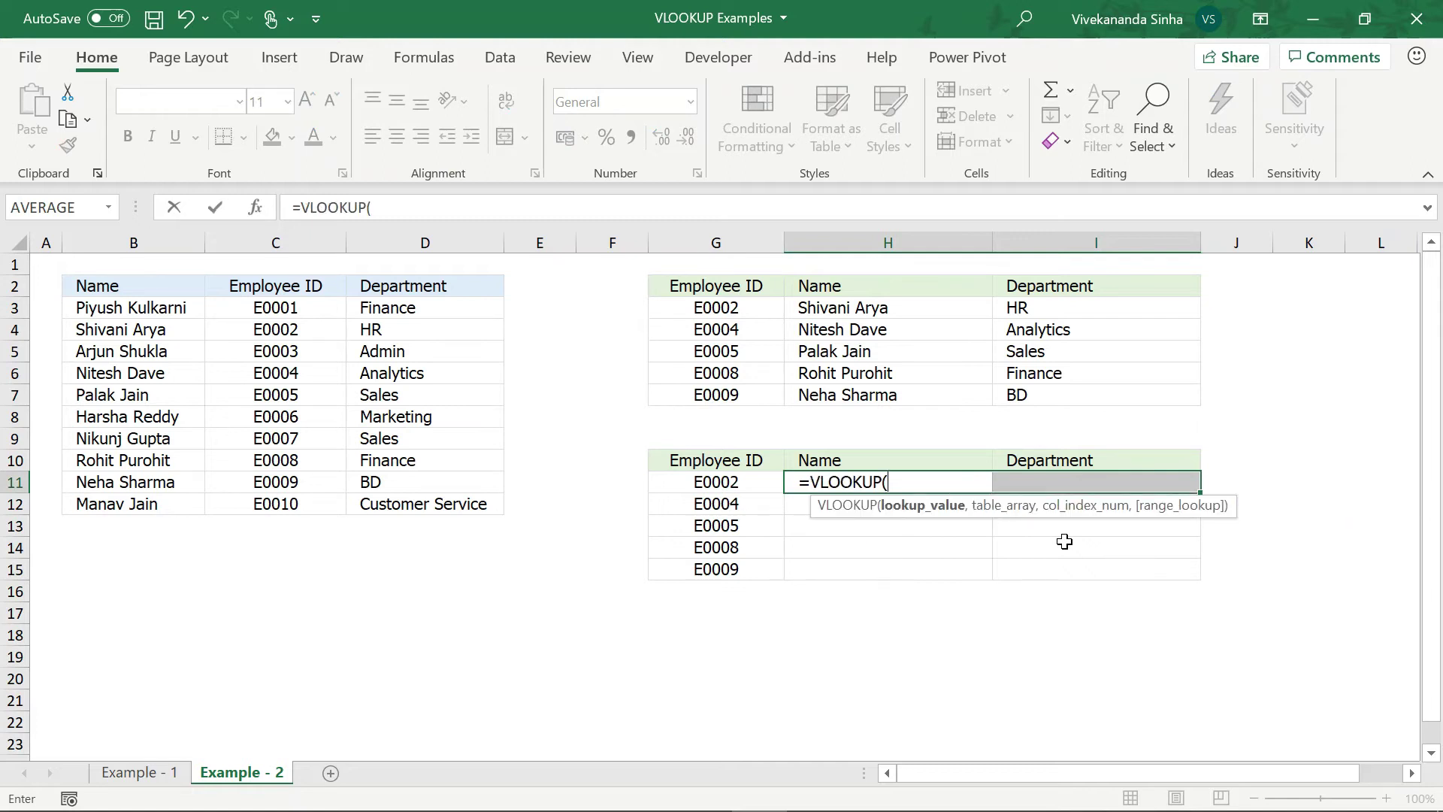
pyautogui.click(721, 481)
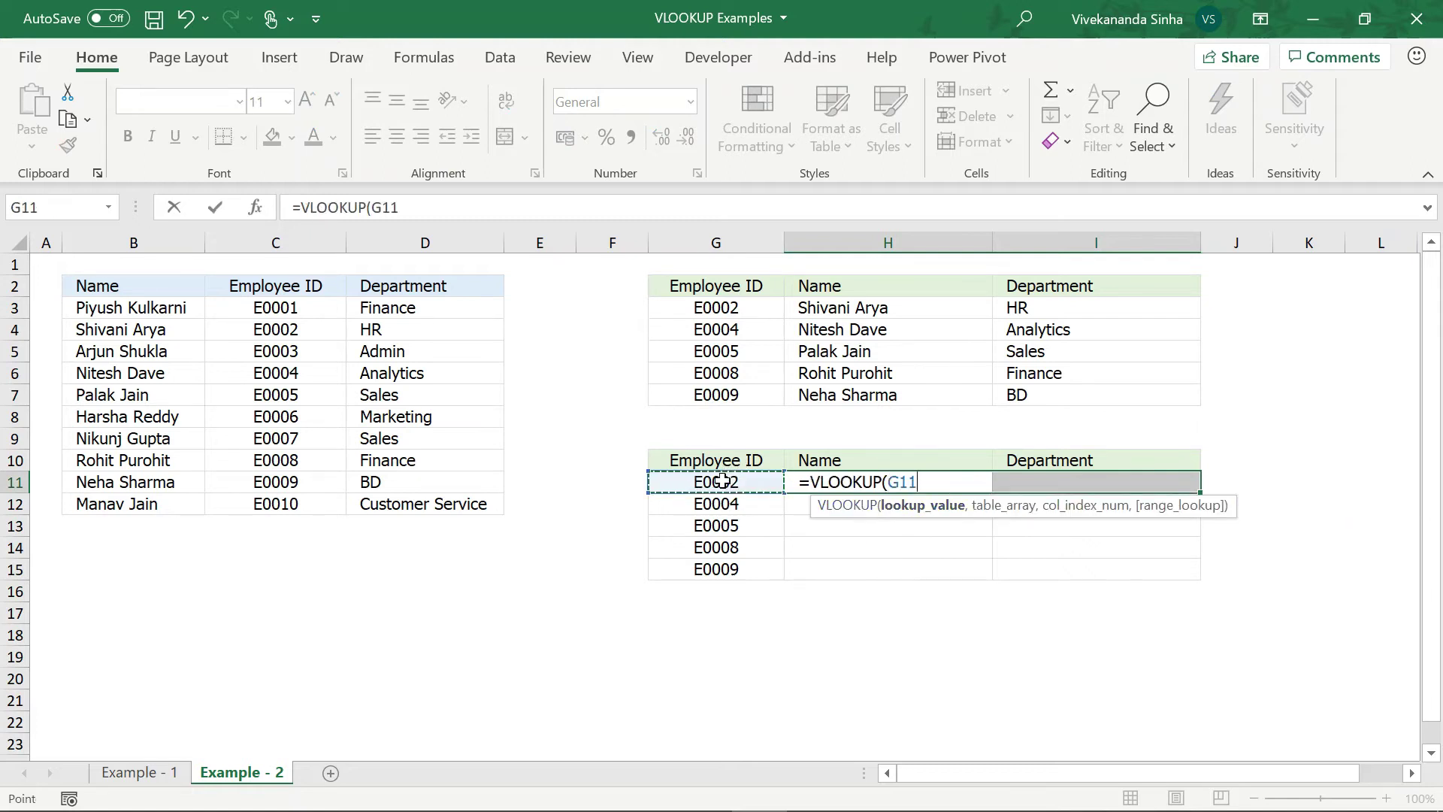
pyautogui.press('F4')
pyautogui.press('F4')
pyautogui.press('F4')
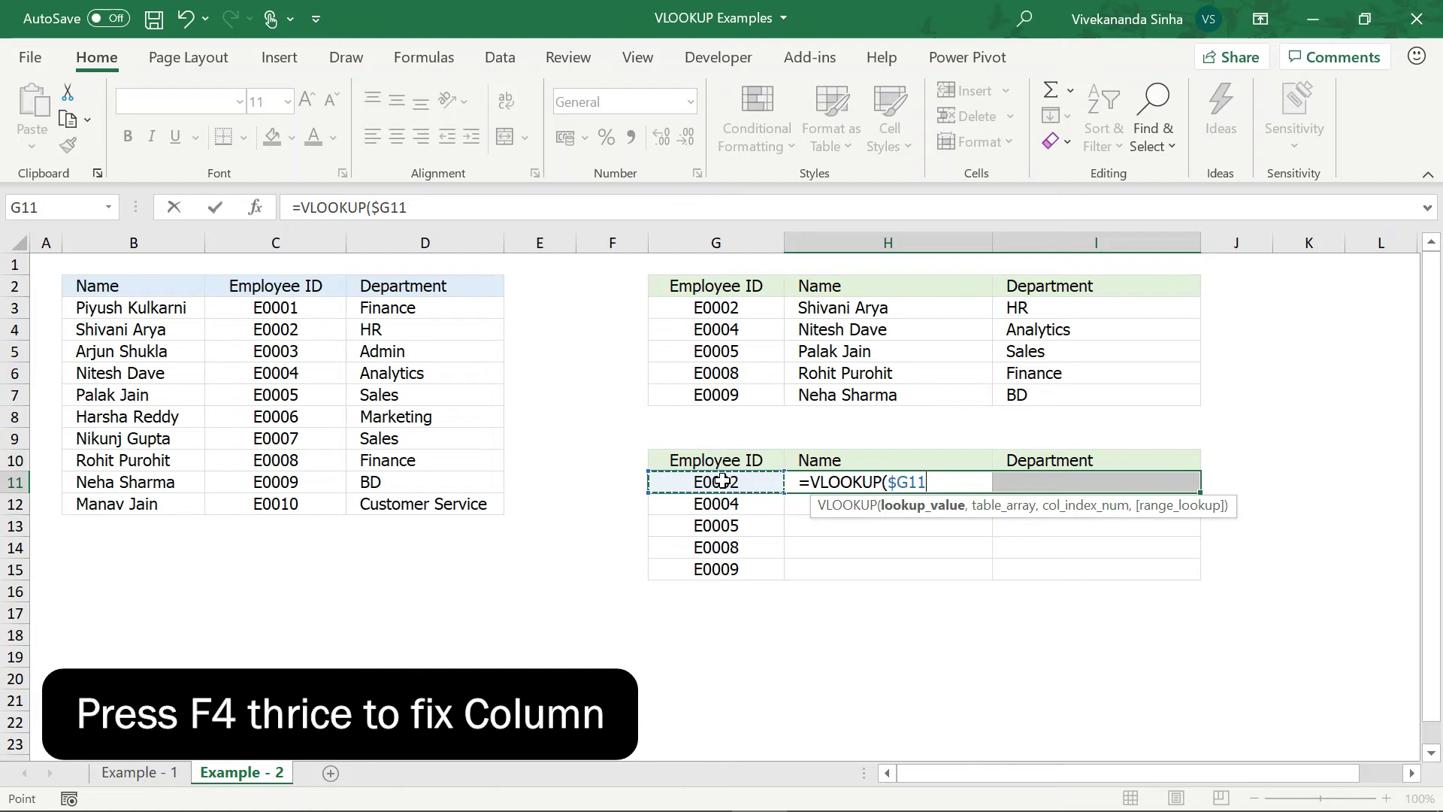
pyautogui.write(',')
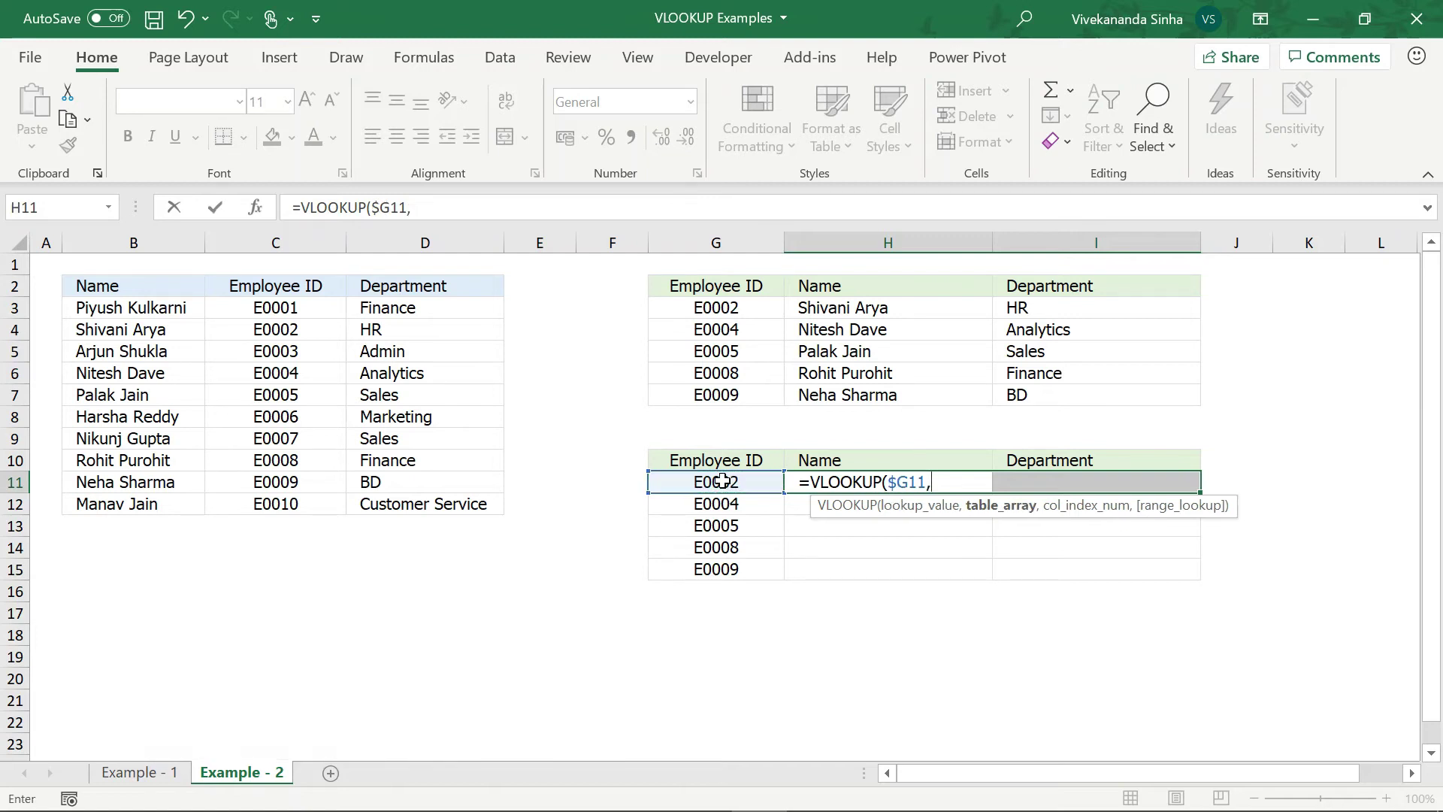
# Begin a CHOOSE function as the table array, with index {1,2,3} and the absolute Employee ID range $C$2:$C$12 as its first value.
pyautogui.write('choose')
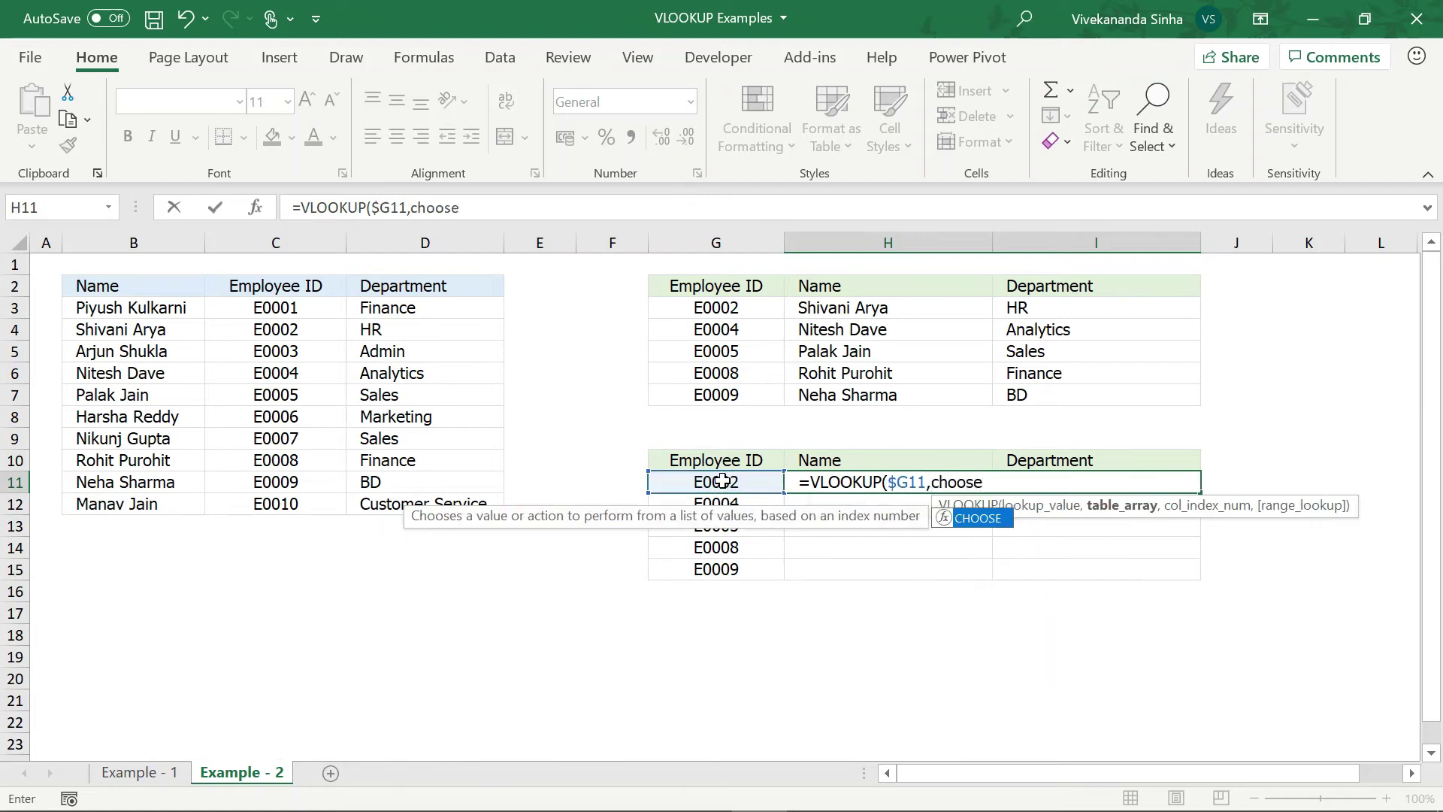
pyautogui.write('(')
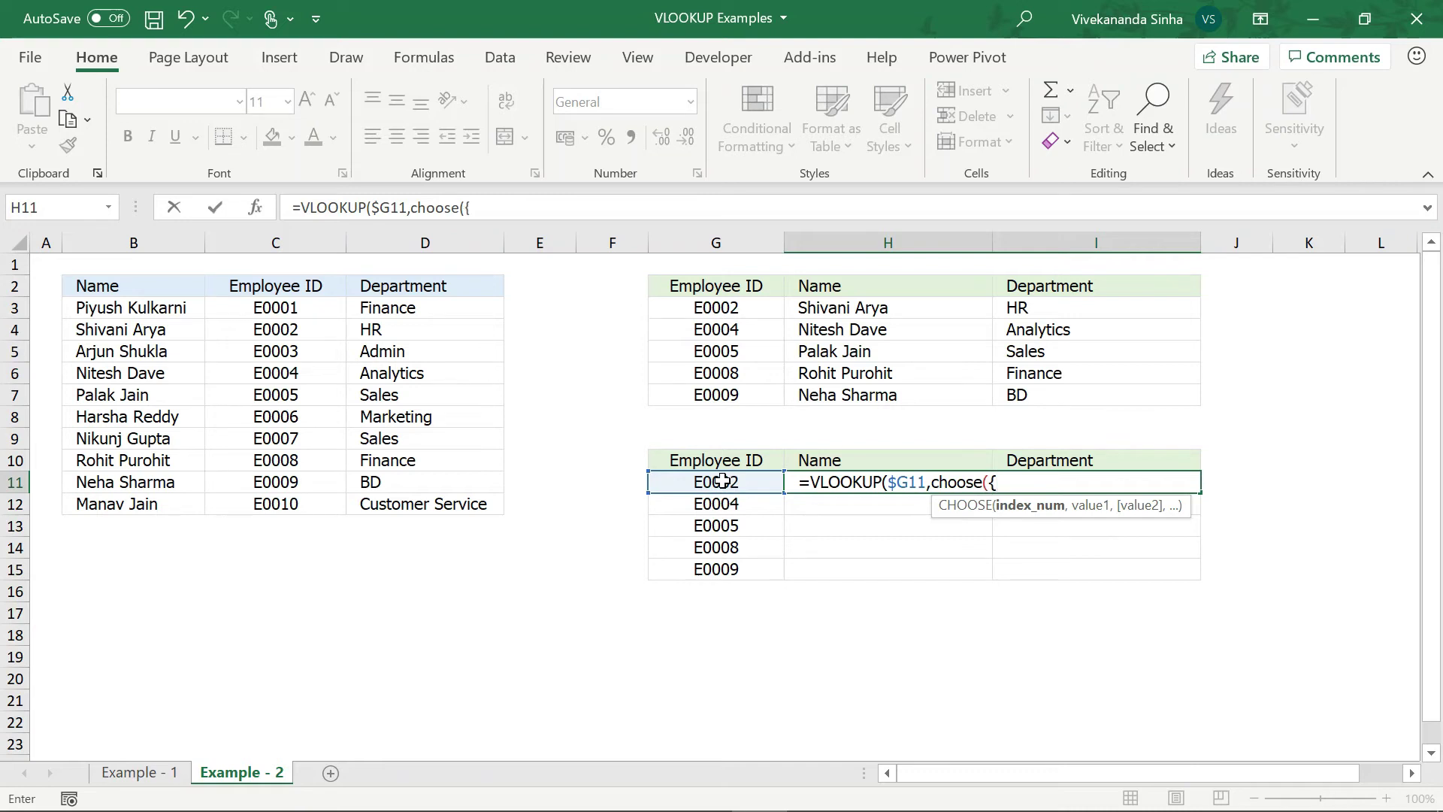
pyautogui.write('{1,2,3},')
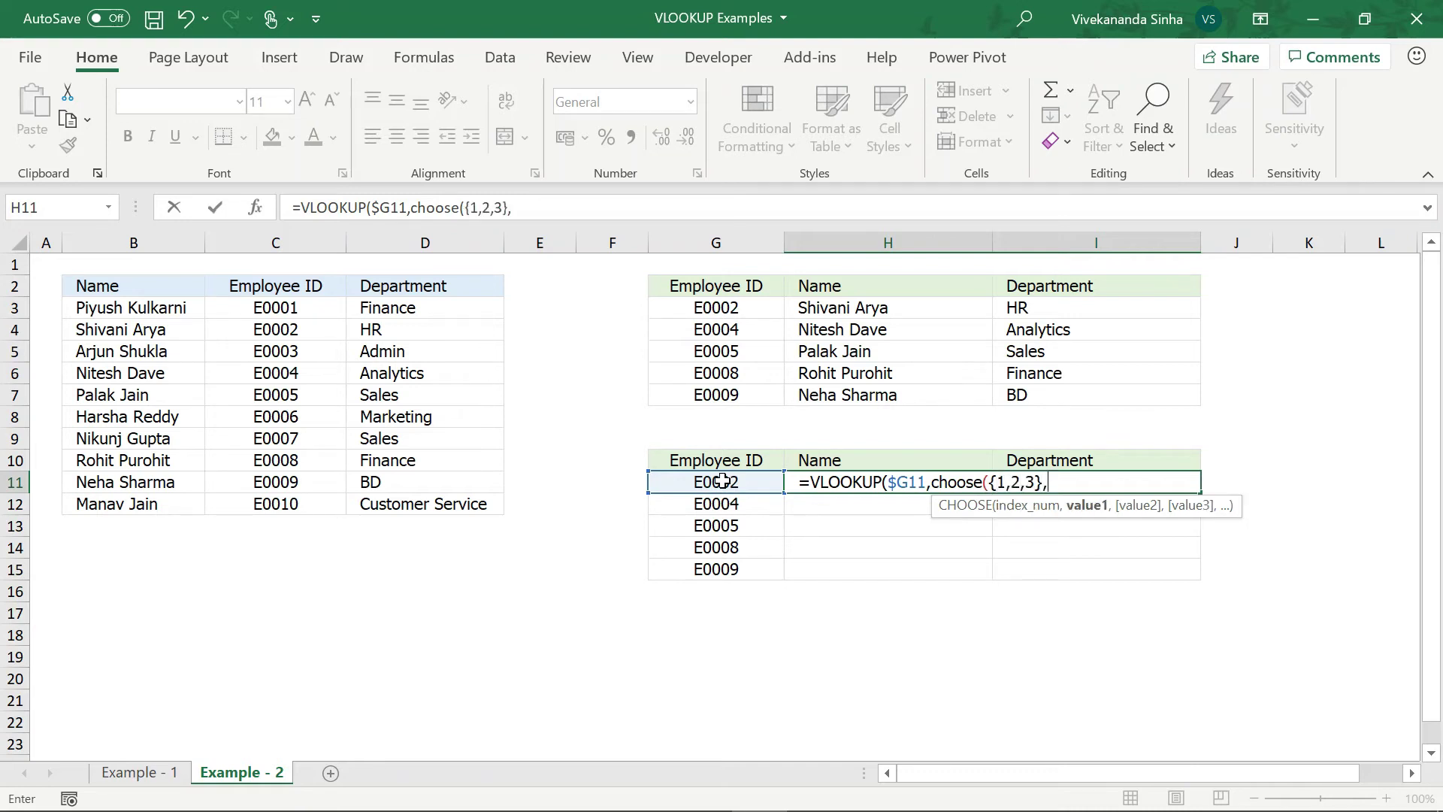
pyautogui.moveTo(299, 281); pyautogui.dragTo(277, 504)
pyautogui.press('F4')
pyautogui.write(',')
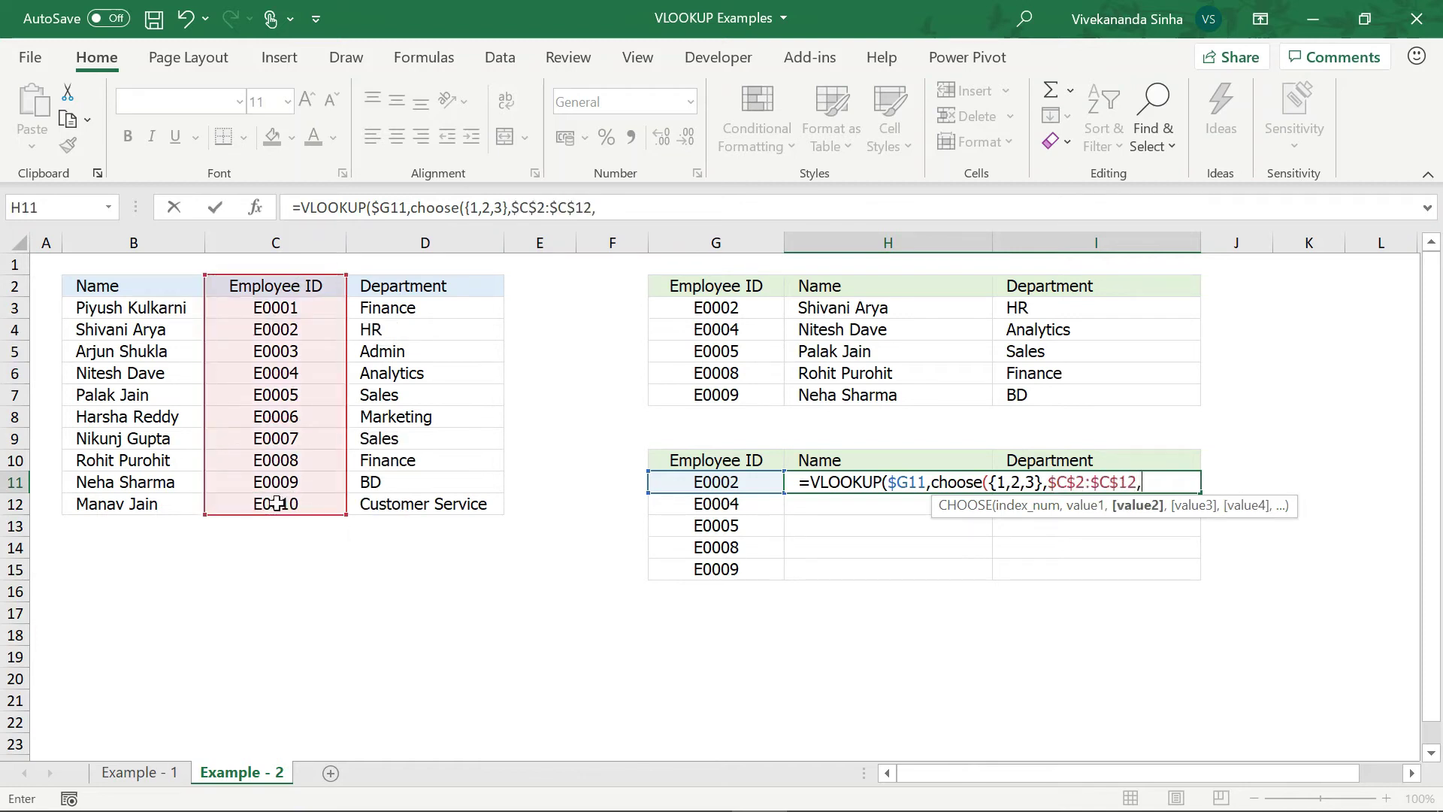
# Add the absolute Name range $B$2:$B$12 and Department range $D$2:$D$12 as the second and third values, and close the CHOOSE function.
pyautogui.moveTo(152, 279); pyautogui.dragTo(114, 519)
pyautogui.press('F4')
pyautogui.write(',')
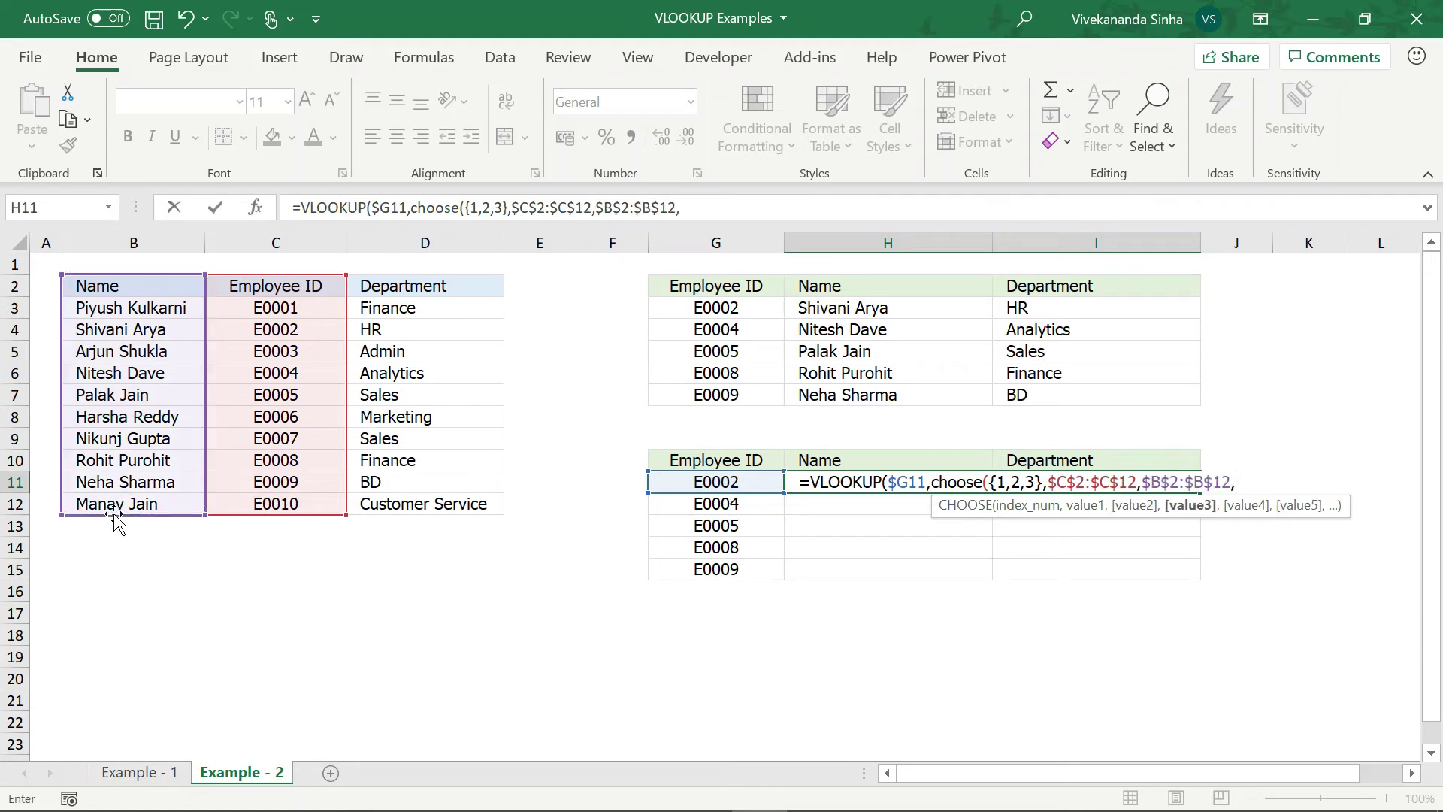
pyautogui.moveTo(407, 281); pyautogui.dragTo(388, 497)
pyautogui.press('F4')
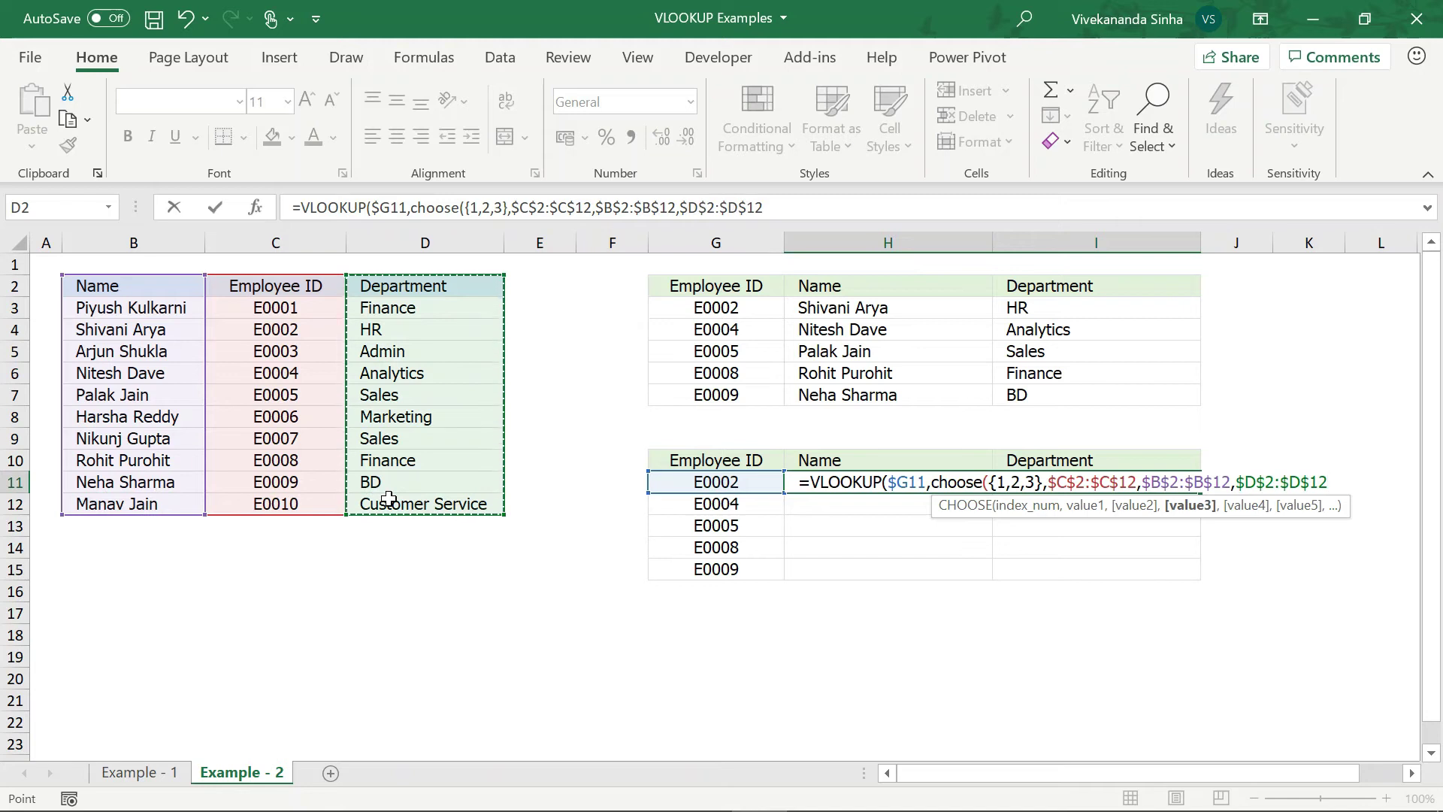
pyautogui.write(')')
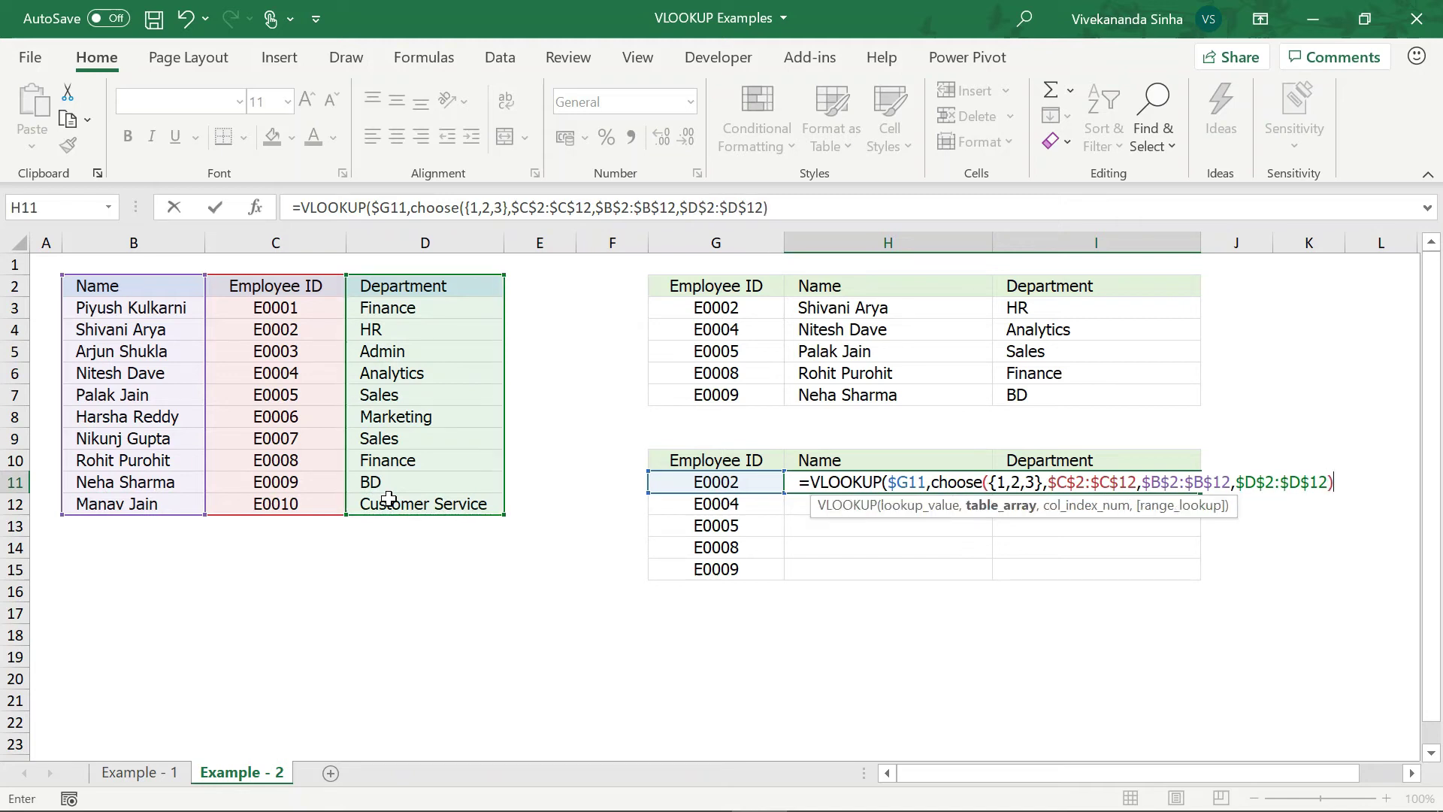
# Complete the VLOOKUP with column index {2,3} and match type 0, enter it as an array formula, and fill it down to row 15.
pyautogui.write(',{2,3')
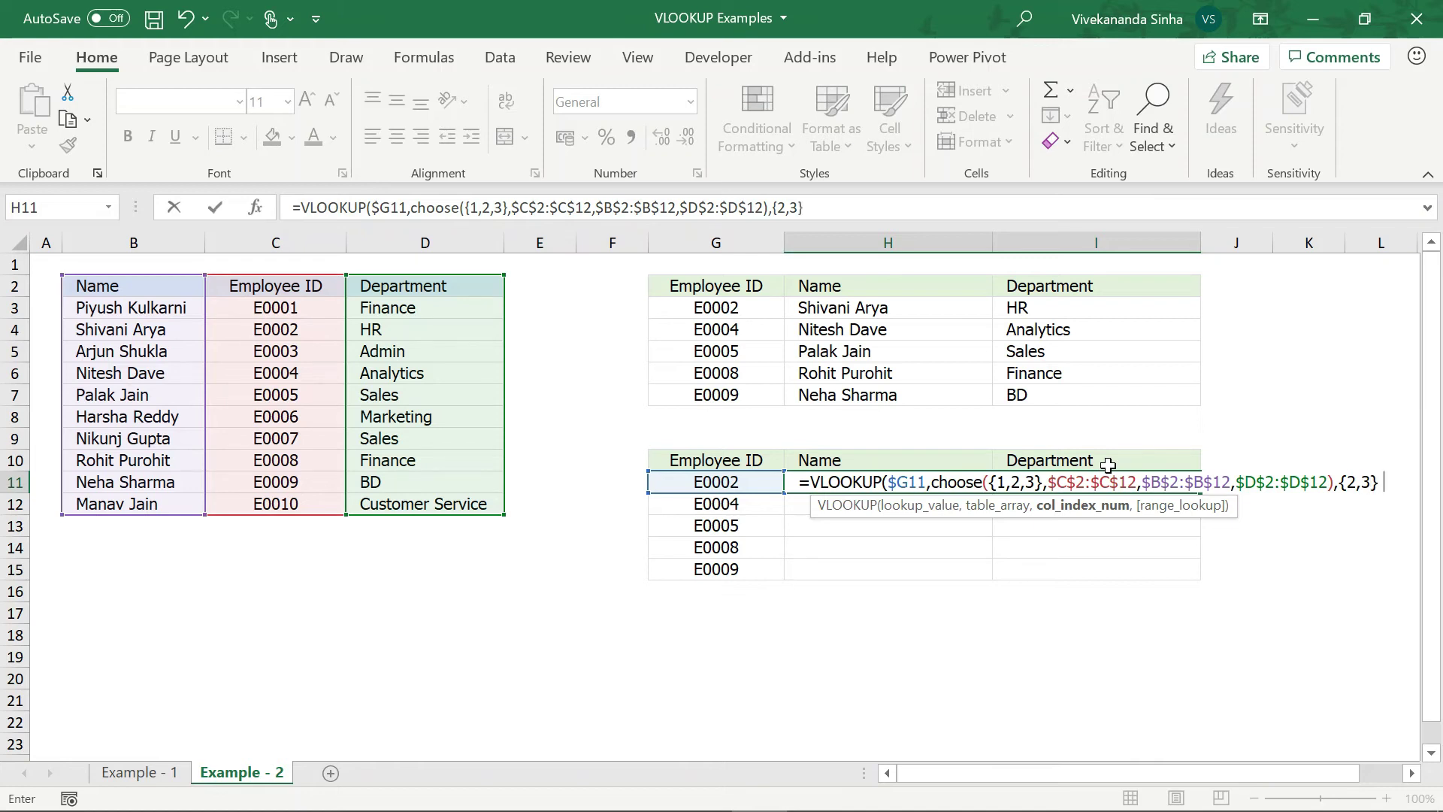
pyautogui.write(',0')
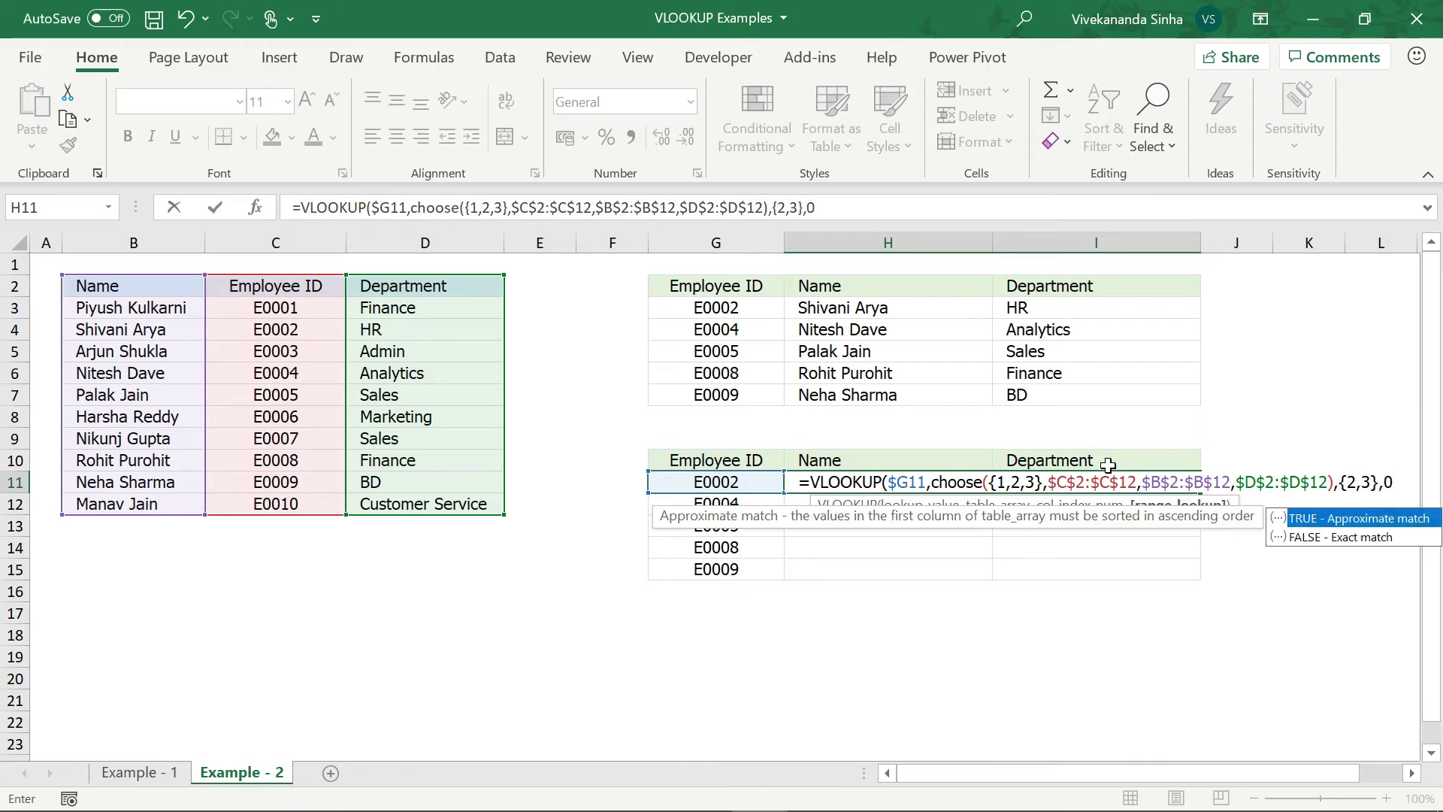
pyautogui.write(')')
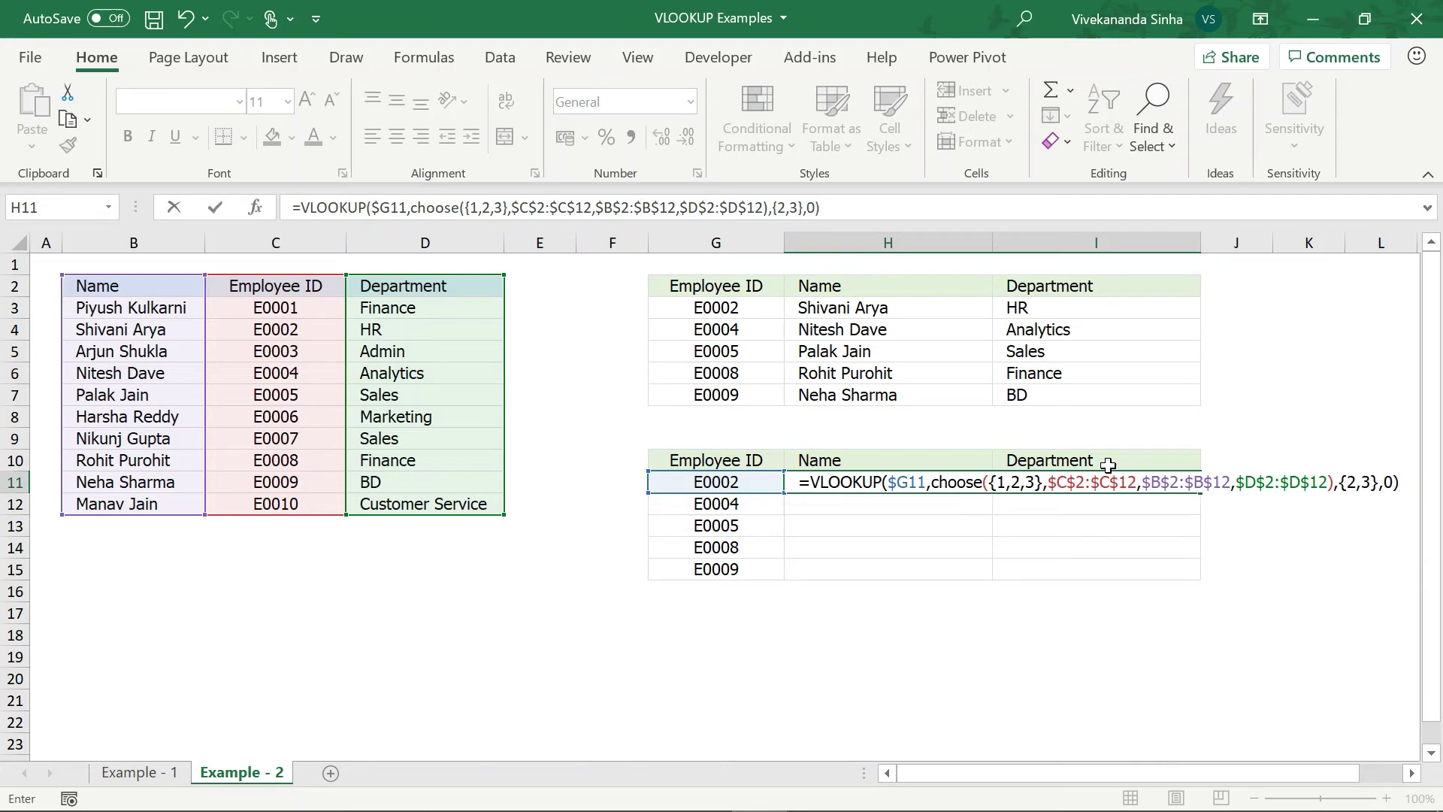
pyautogui.hotkey('ctrl', 'shift', 'Return')
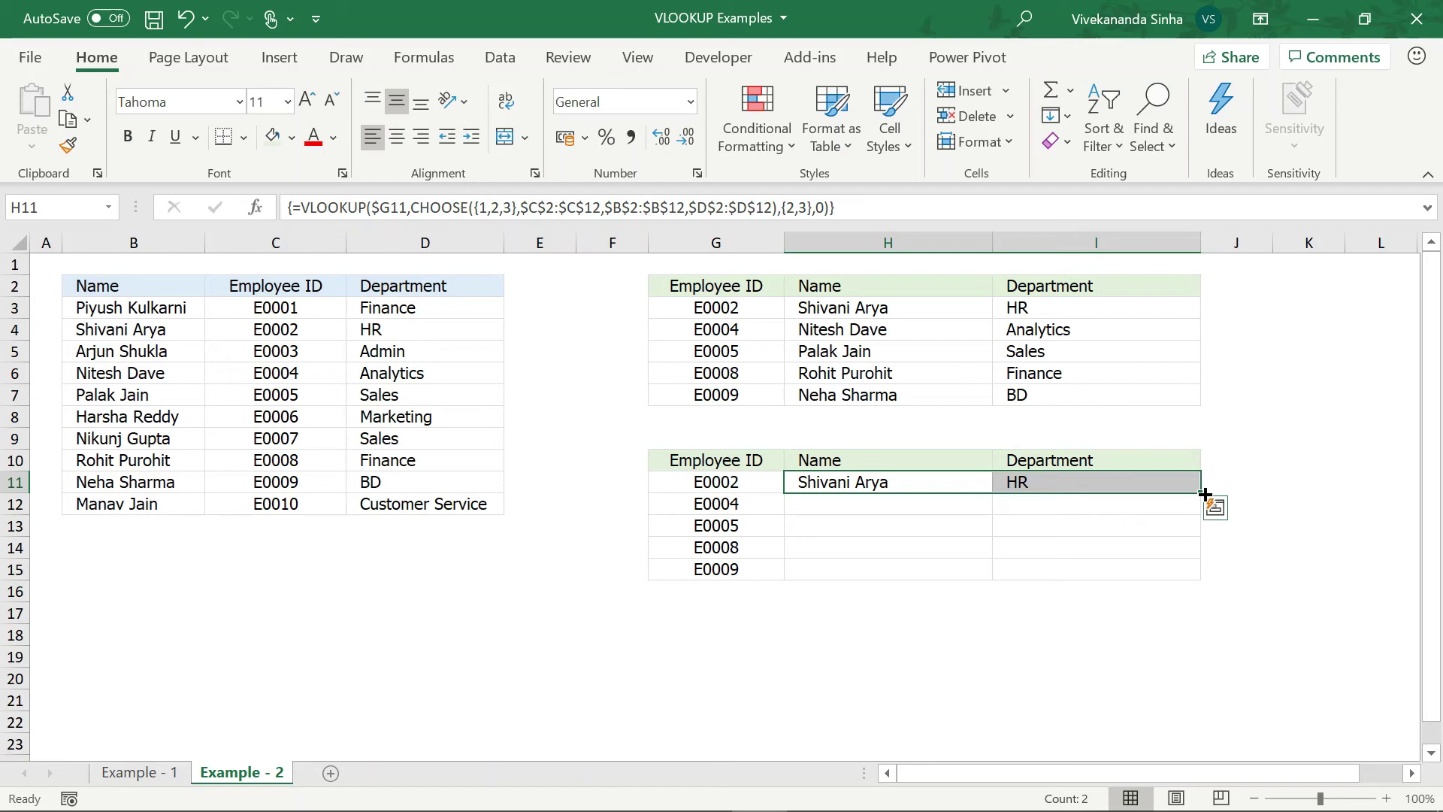
pyautogui.moveTo(1203, 493); pyautogui.dragTo(1200, 576)
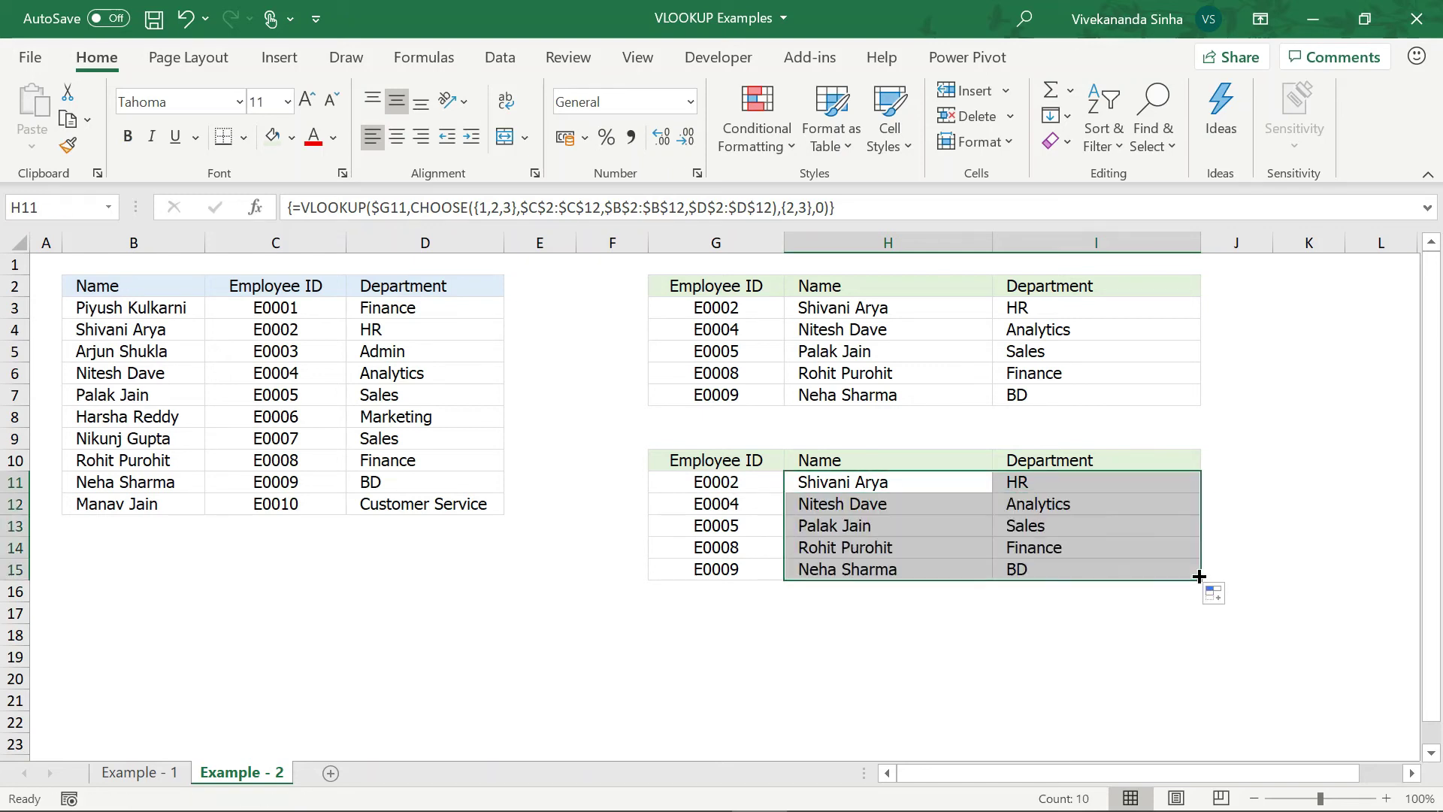
pyautogui.click(1022, 484)
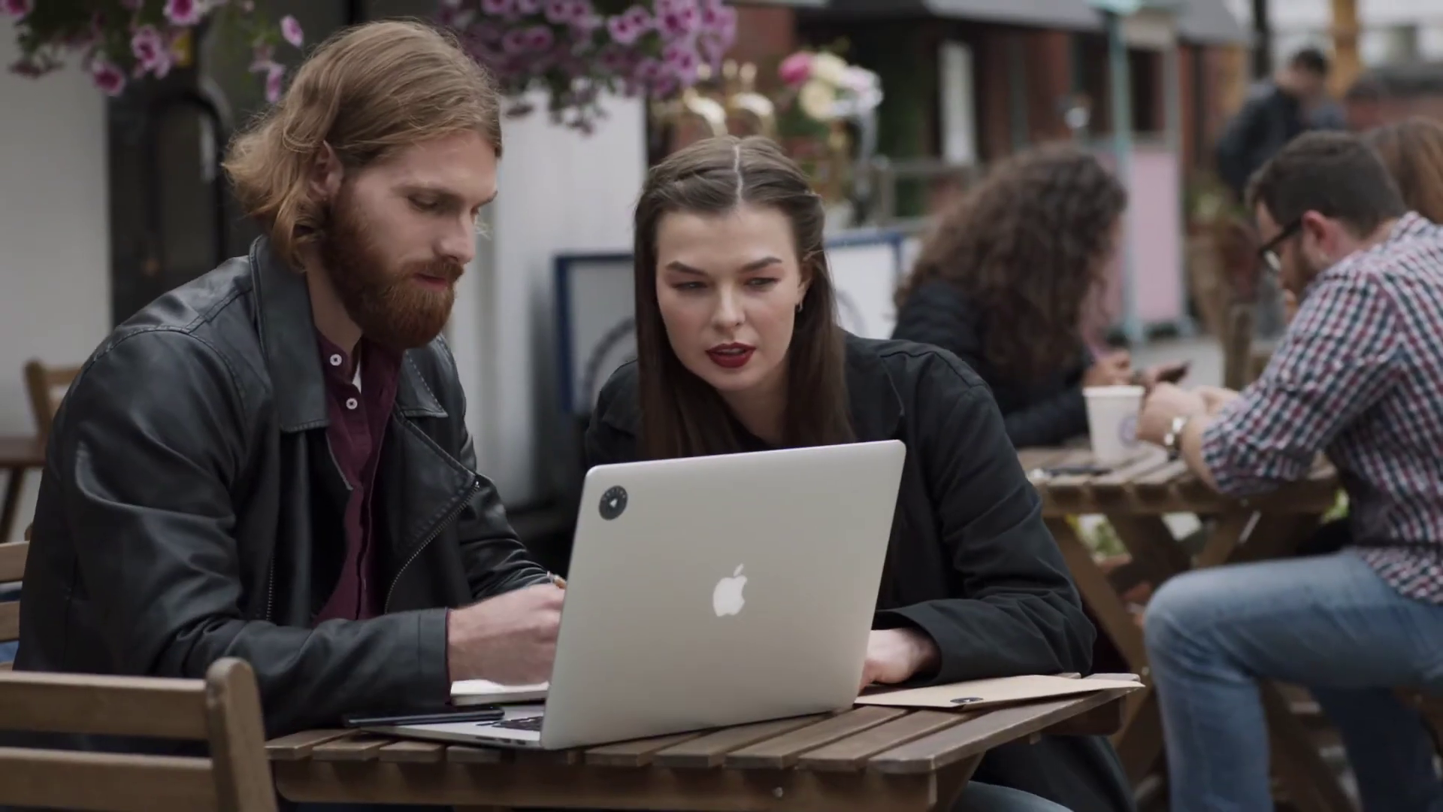